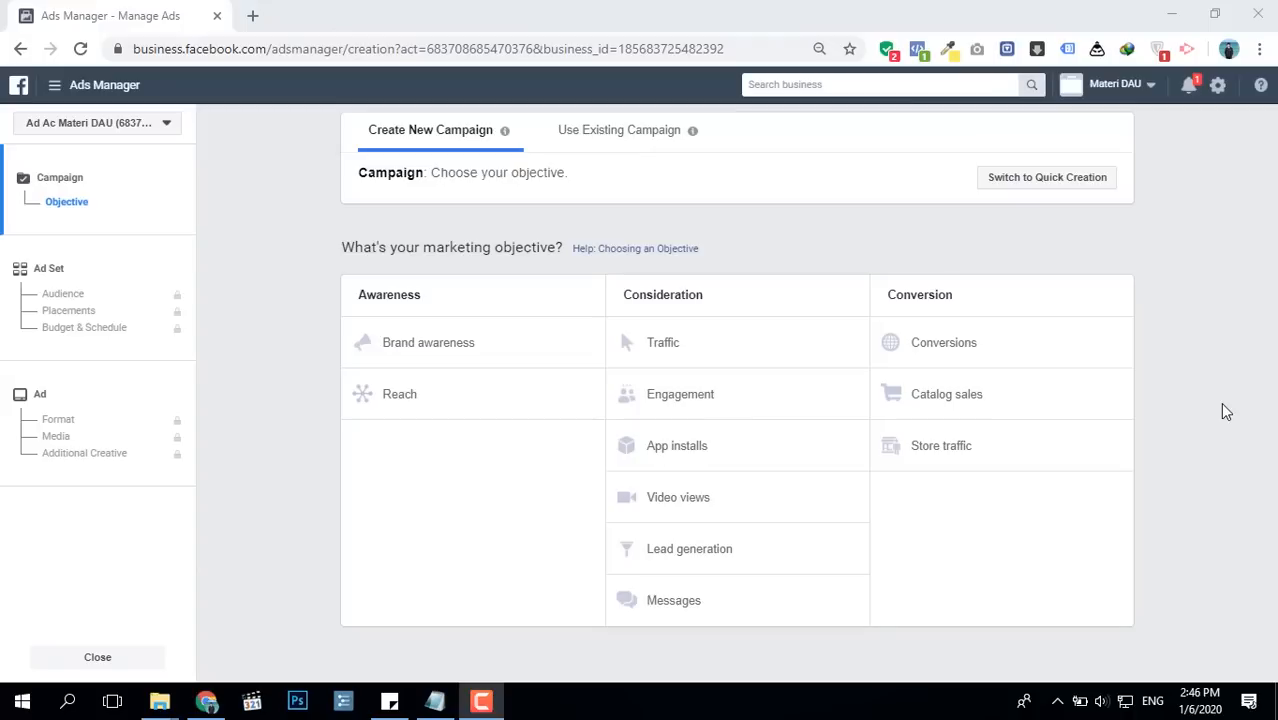
- Choose Video views as the marketing objective for the new campaign
{"action": "left_click", "coordinate": [731, 497]}
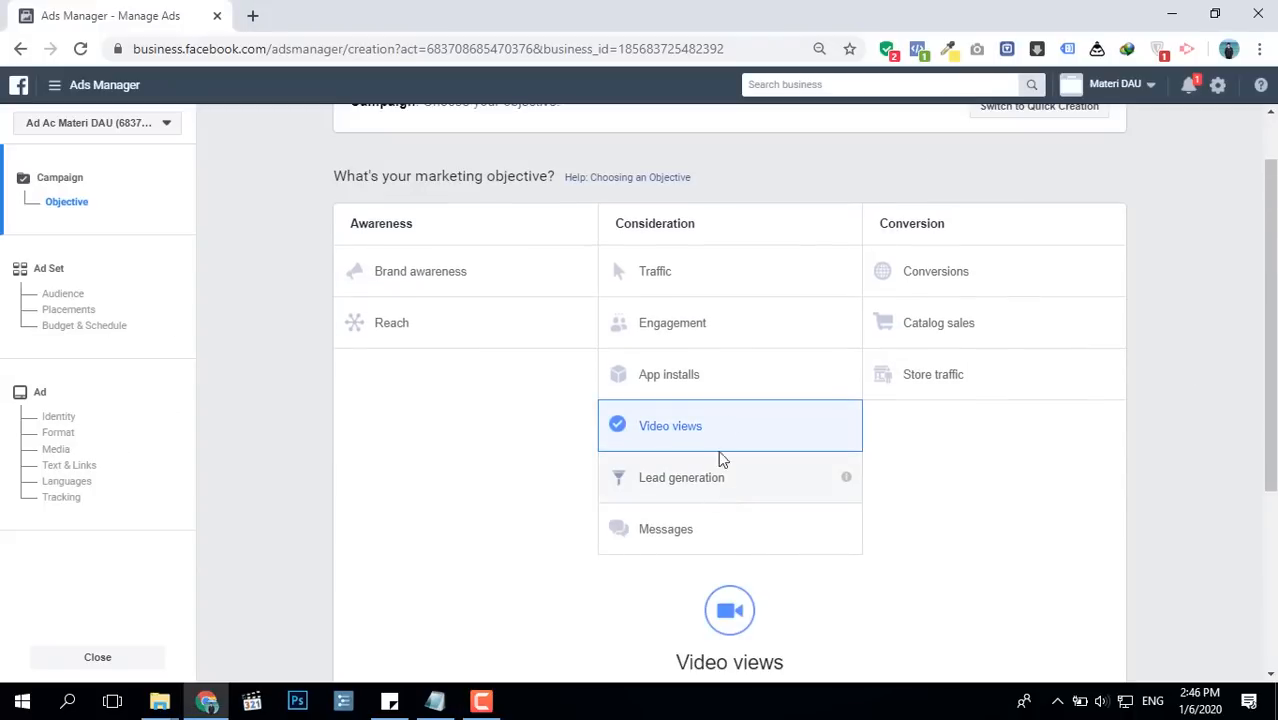
{"action": "scroll", "coordinate": [370, 458], "scroll_direction": "down", "scroll_amount": 5}
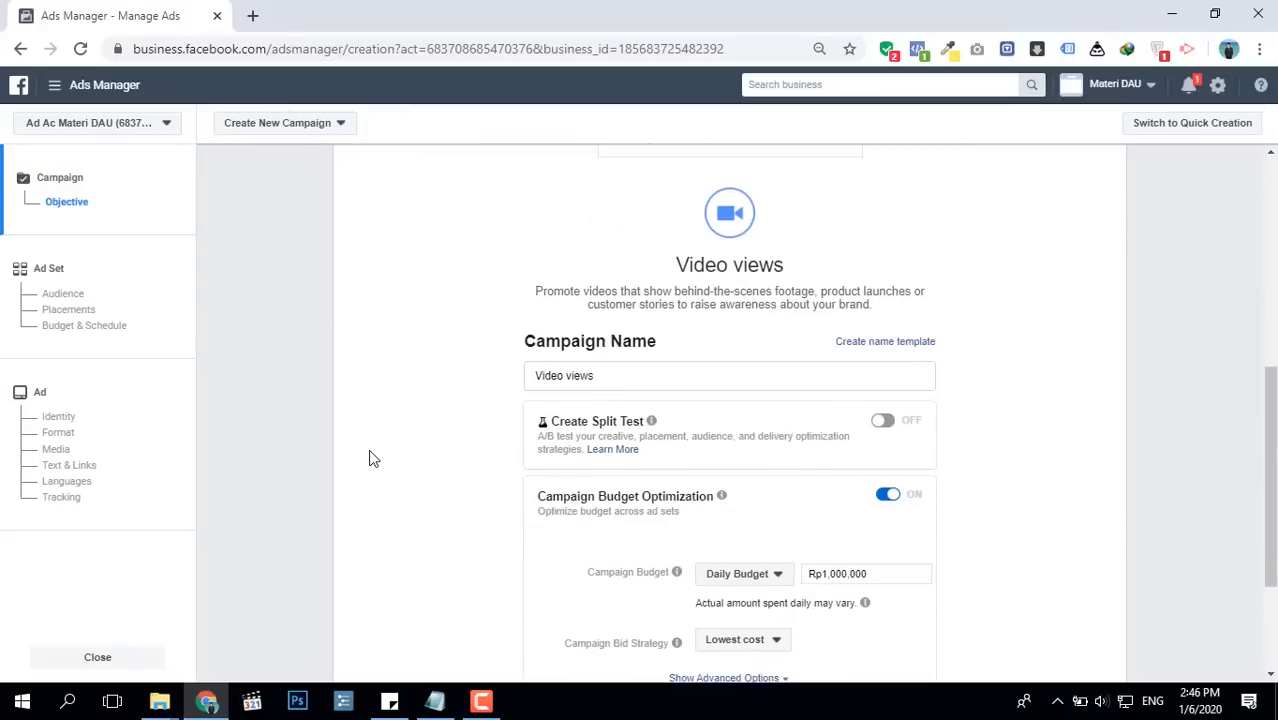
{"action": "scroll", "coordinate": [370, 458], "scroll_direction": "up", "scroll_amount": 4}
{"action": "scroll", "coordinate": [370, 458], "scroll_direction": "up", "scroll_amount": 1}
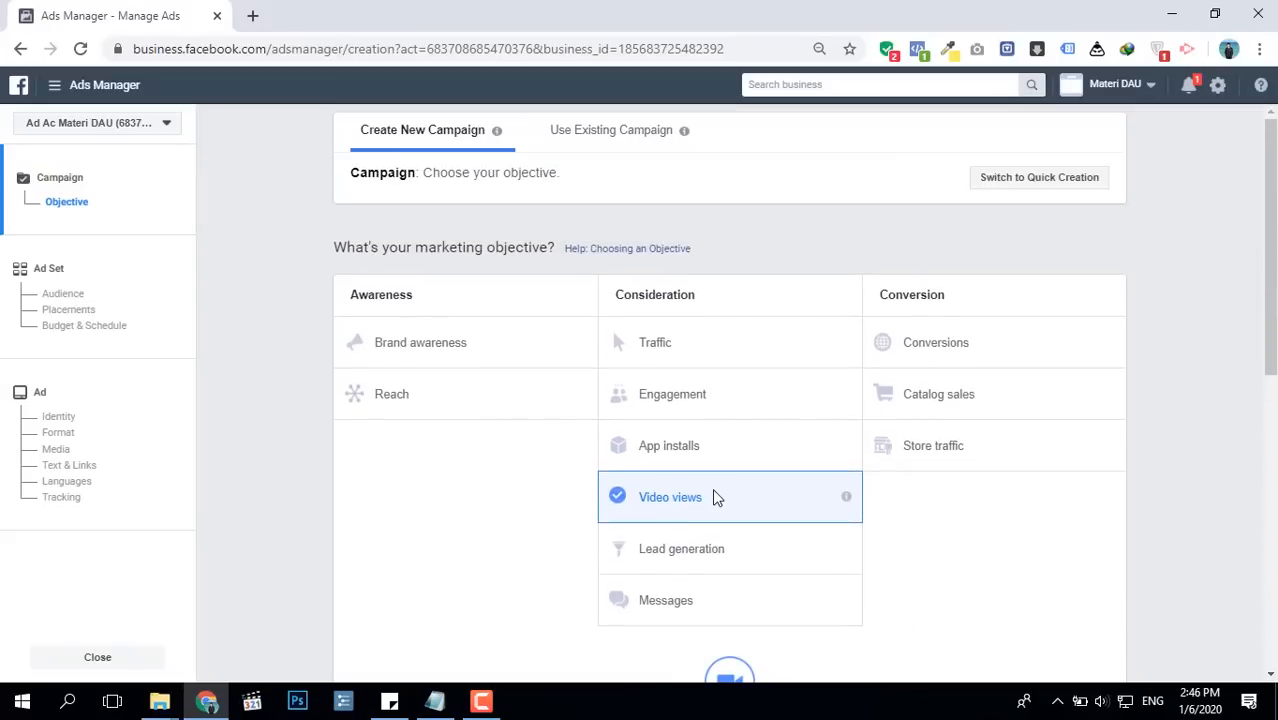
{"action": "scroll", "coordinate": [476, 462], "scroll_direction": "down", "scroll_amount": 5}
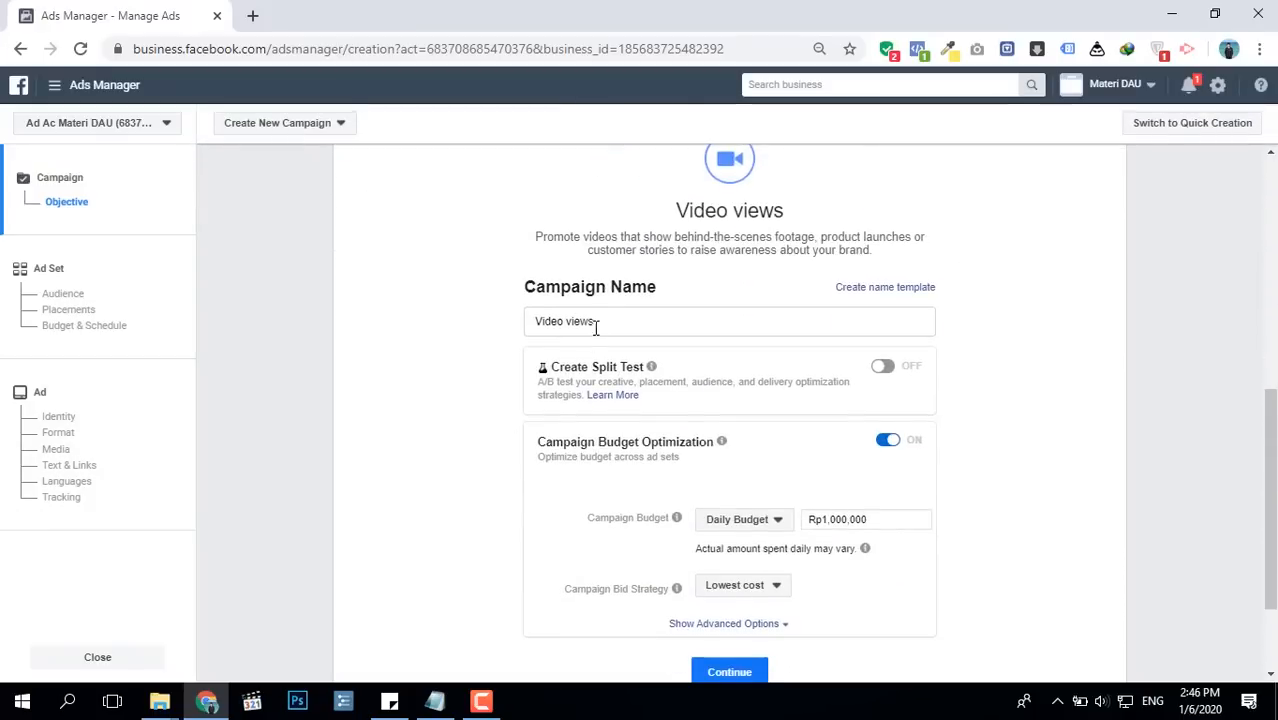
- Name the campaign "VV - Casing One Piece"
{"action": "triple_click", "coordinate": [555, 325]}
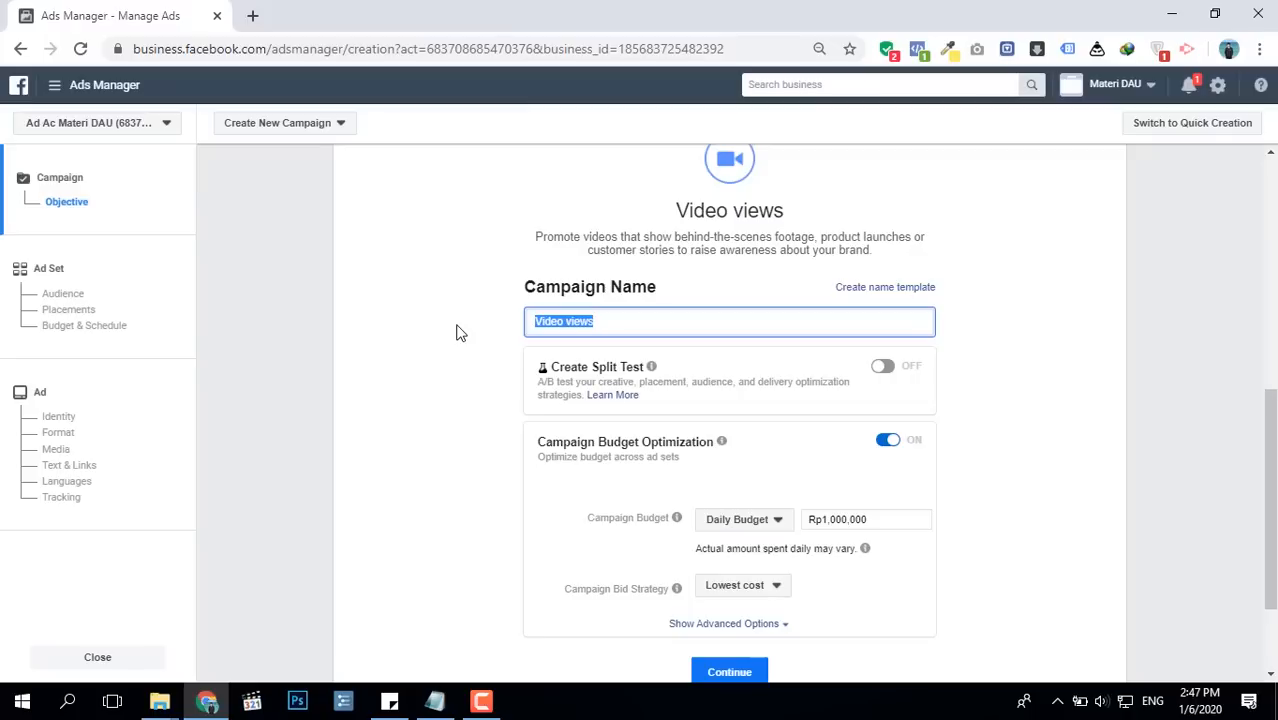
{"action": "type", "text": "VV"}
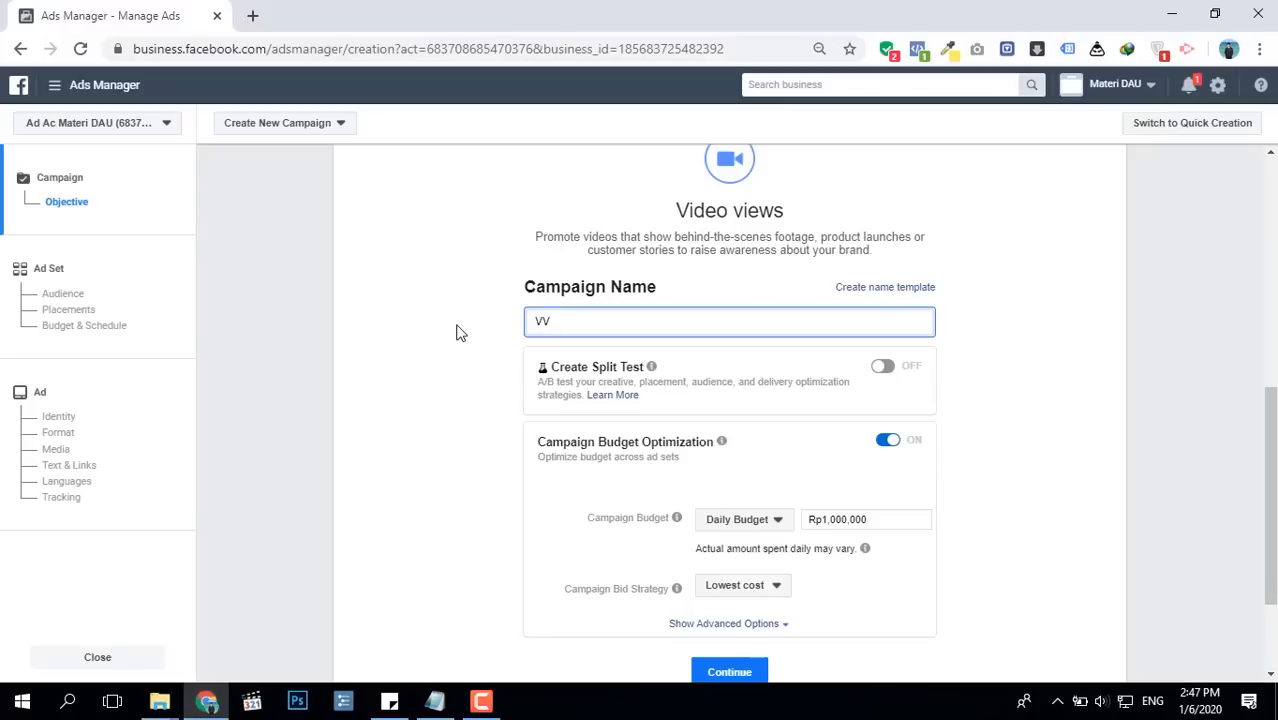
{"action": "scroll", "coordinate": [458, 332], "scroll_direction": "up", "scroll_amount": 4}
{"action": "scroll", "coordinate": [458, 332], "scroll_direction": "down", "scroll_amount": 4}
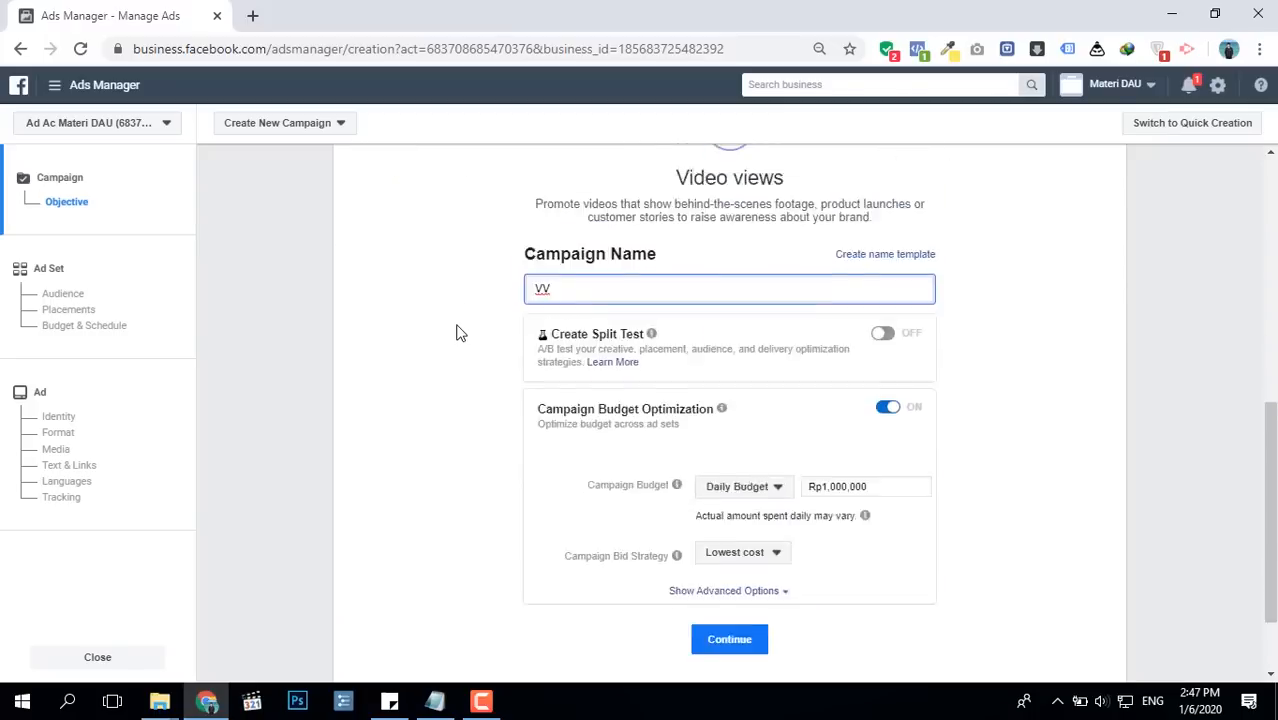
{"action": "scroll", "coordinate": [458, 332], "scroll_direction": "up", "scroll_amount": 2}
{"action": "type", "text": "- "}
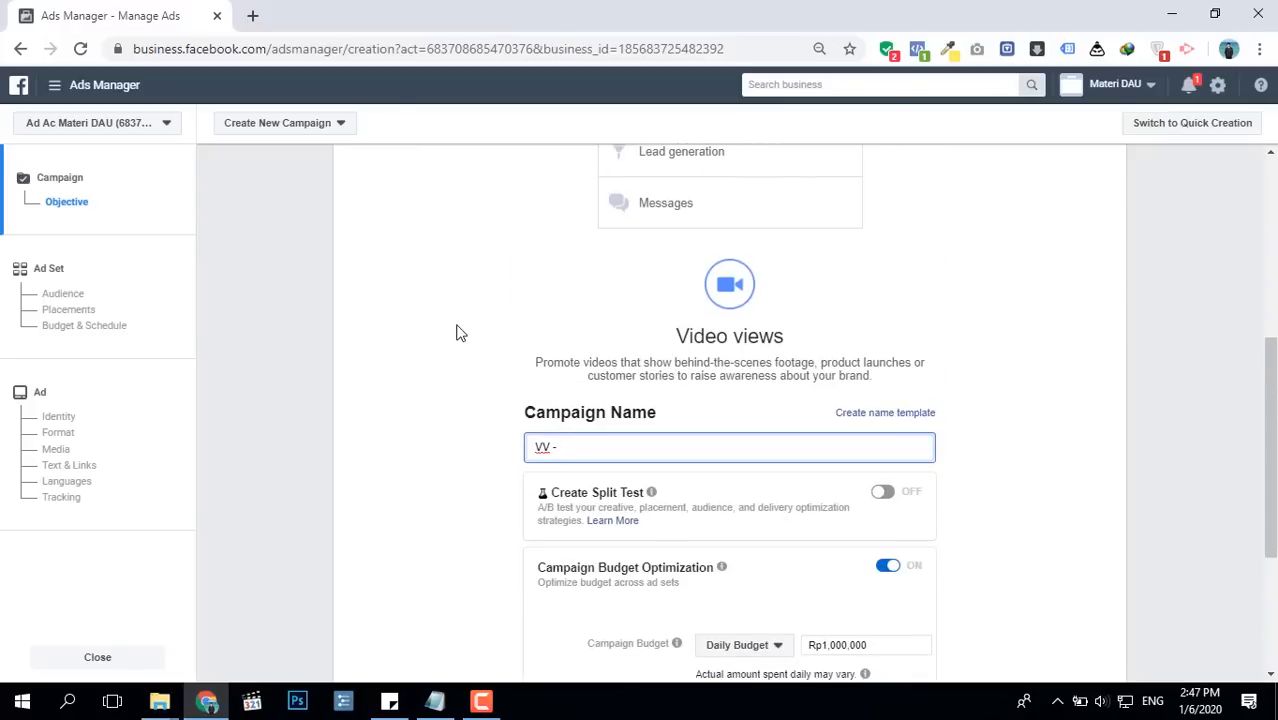
{"action": "type", "text": "Casing One Piece"}
{"action": "left_click", "coordinate": [451, 437]}
- Set the campaign's daily budget to Rp100,000 and continue to the ad set settings
{"action": "scroll", "coordinate": [451, 437], "scroll_direction": "down", "scroll_amount": 3}
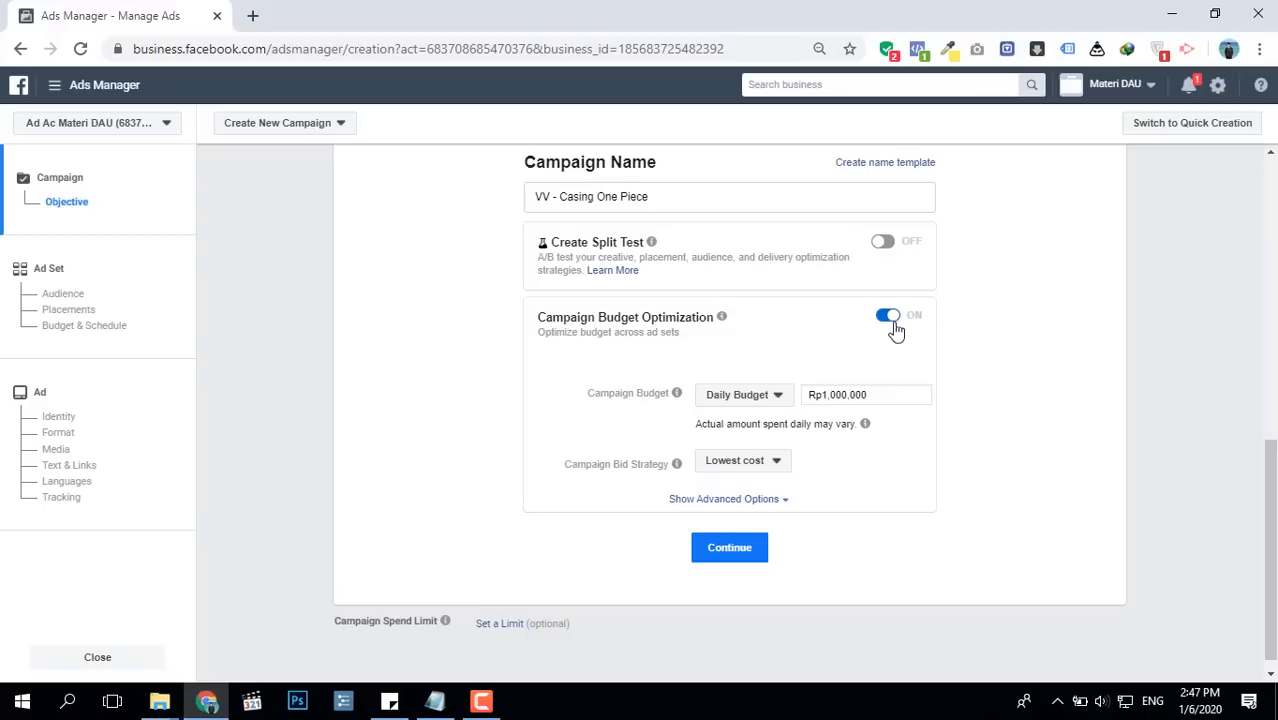
{"action": "left_click_drag", "start_coordinate": [900, 396], "coordinate": [725, 393]}
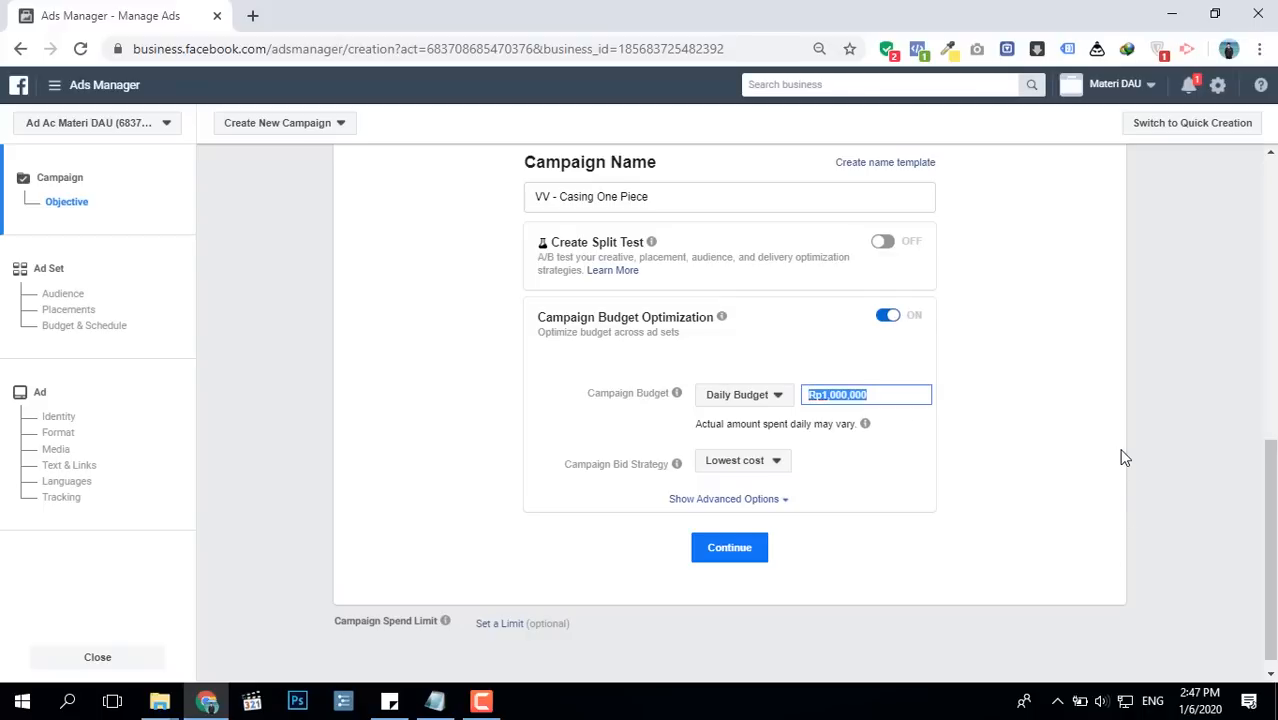
{"action": "type", "text": "100.000"}
{"action": "left_click", "coordinate": [1062, 470]}
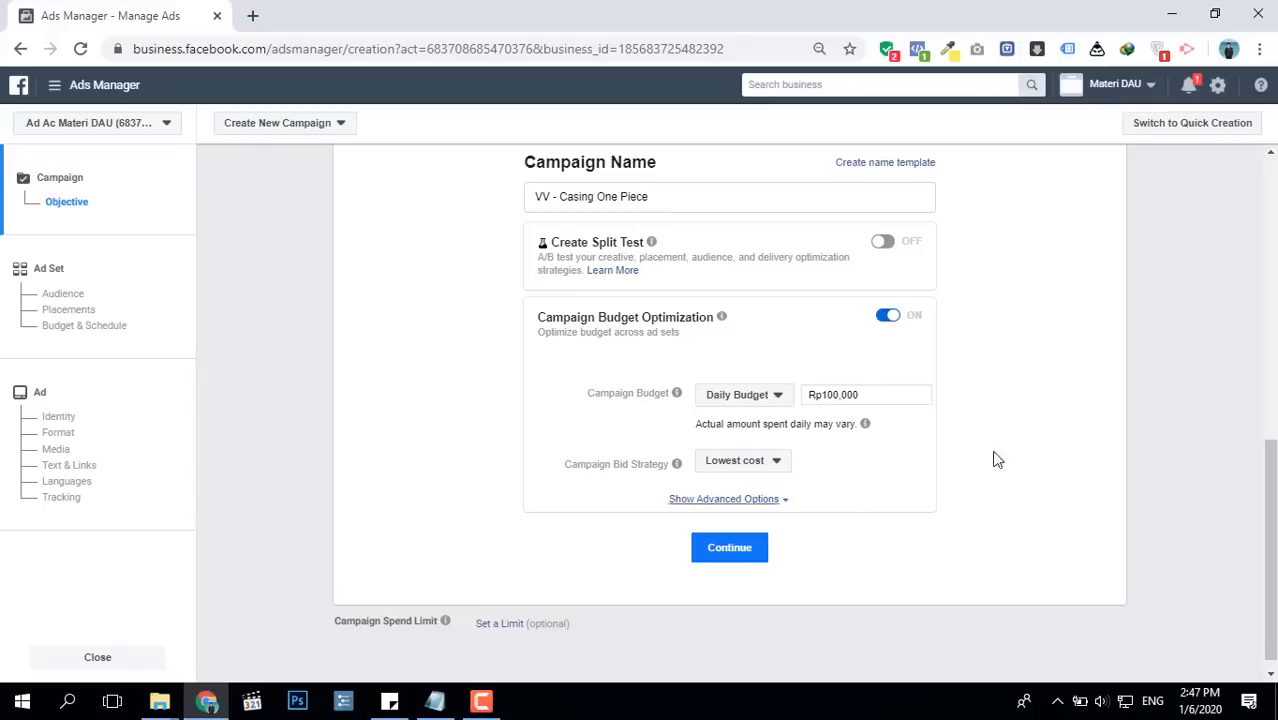
{"action": "left_click", "coordinate": [727, 550]}
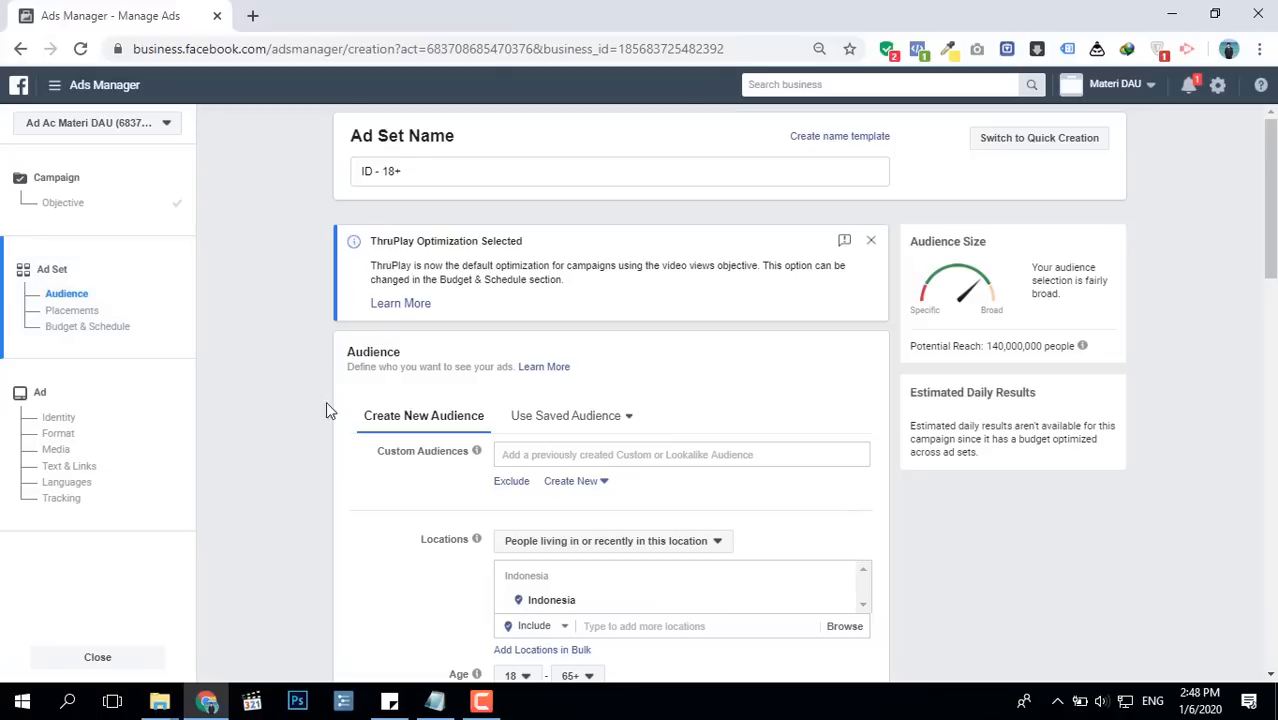
- Change the audience location from all of Indonesia to Jakarta
{"action": "scroll", "coordinate": [336, 424], "scroll_direction": "down", "scroll_amount": 1}
{"action": "scroll", "coordinate": [336, 424], "scroll_direction": "down", "scroll_amount": 2}
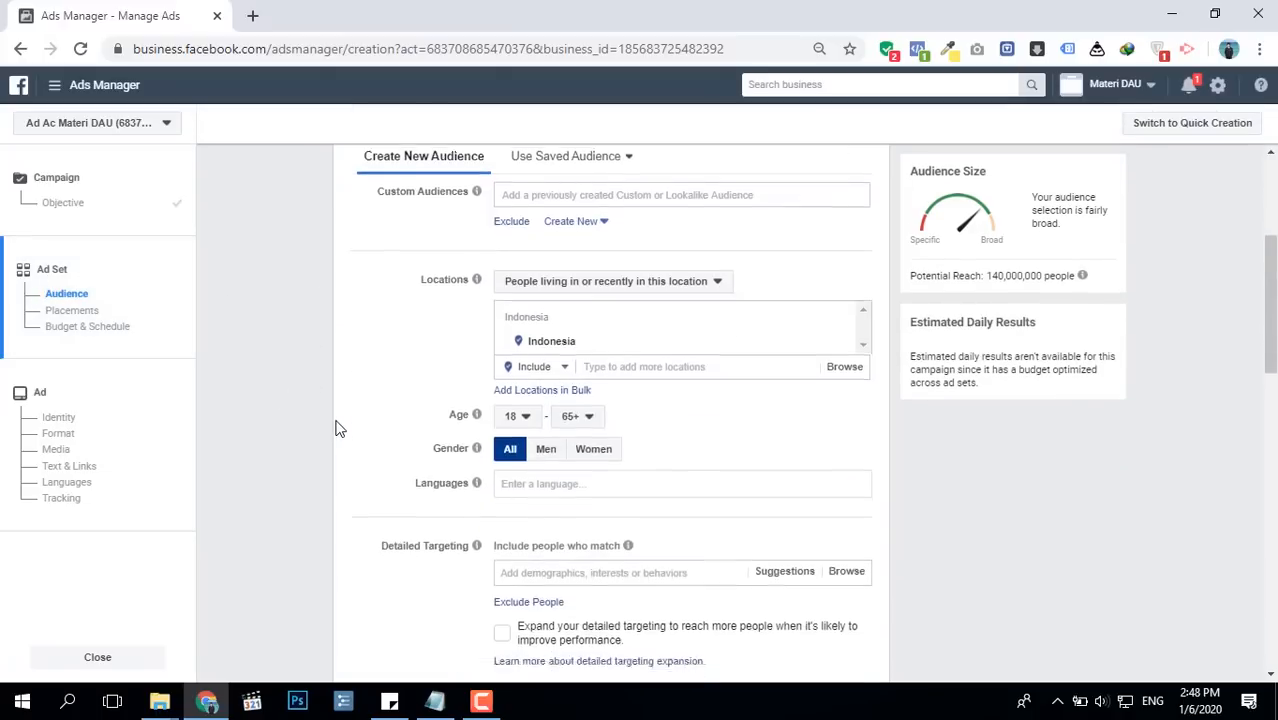
{"action": "scroll", "coordinate": [336, 424], "scroll_direction": "up", "scroll_amount": 1}
{"action": "scroll", "coordinate": [336, 428], "scroll_direction": "down", "scroll_amount": 1}
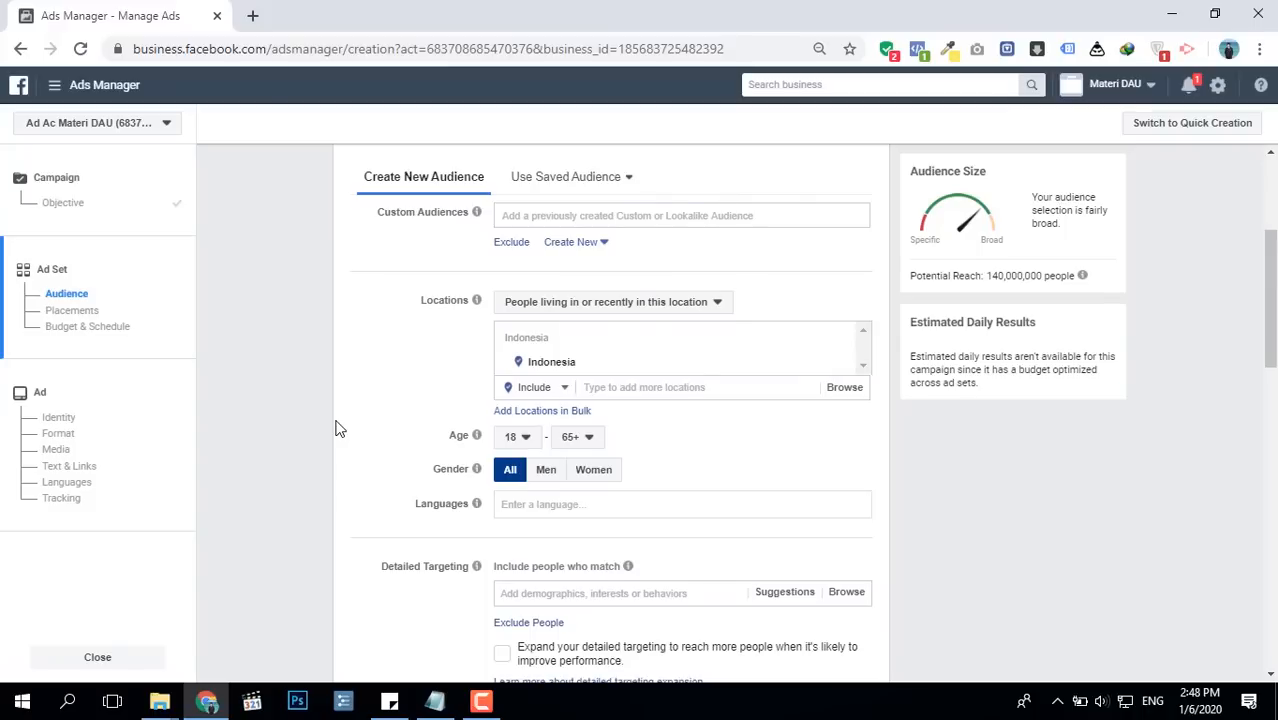
{"action": "left_click", "coordinate": [688, 386]}
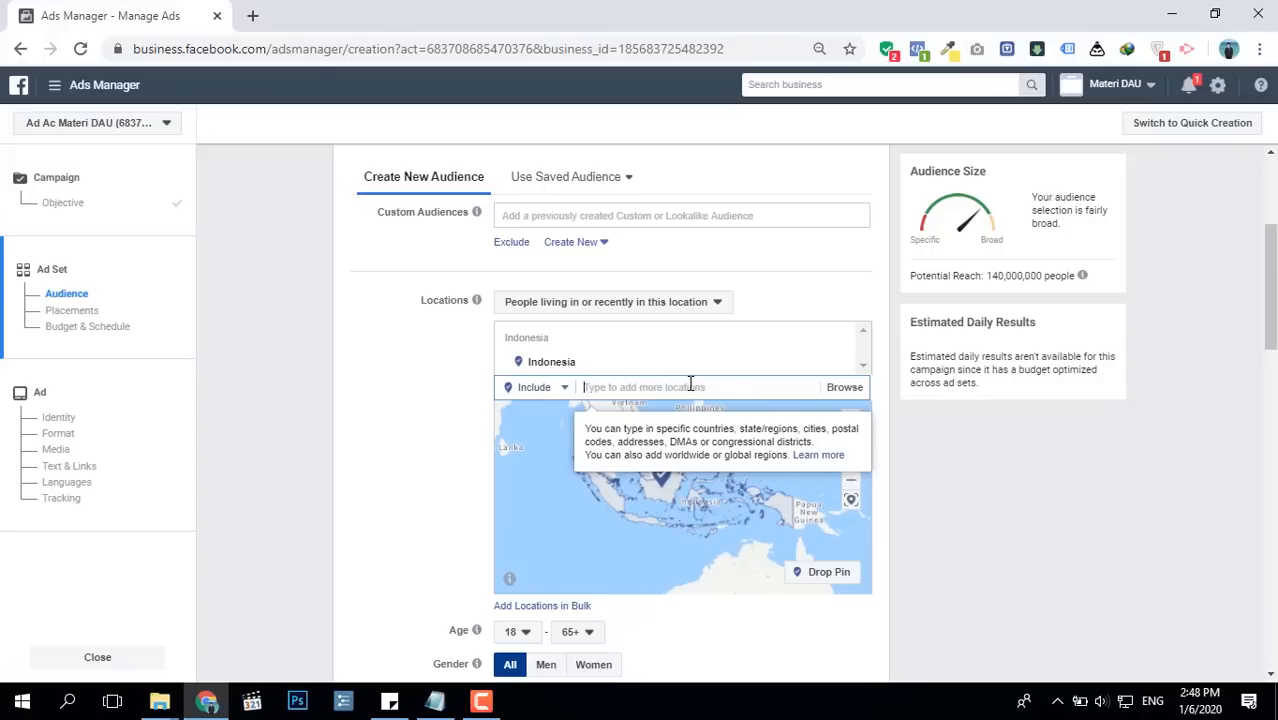
{"action": "type", "text": "jakarta"}
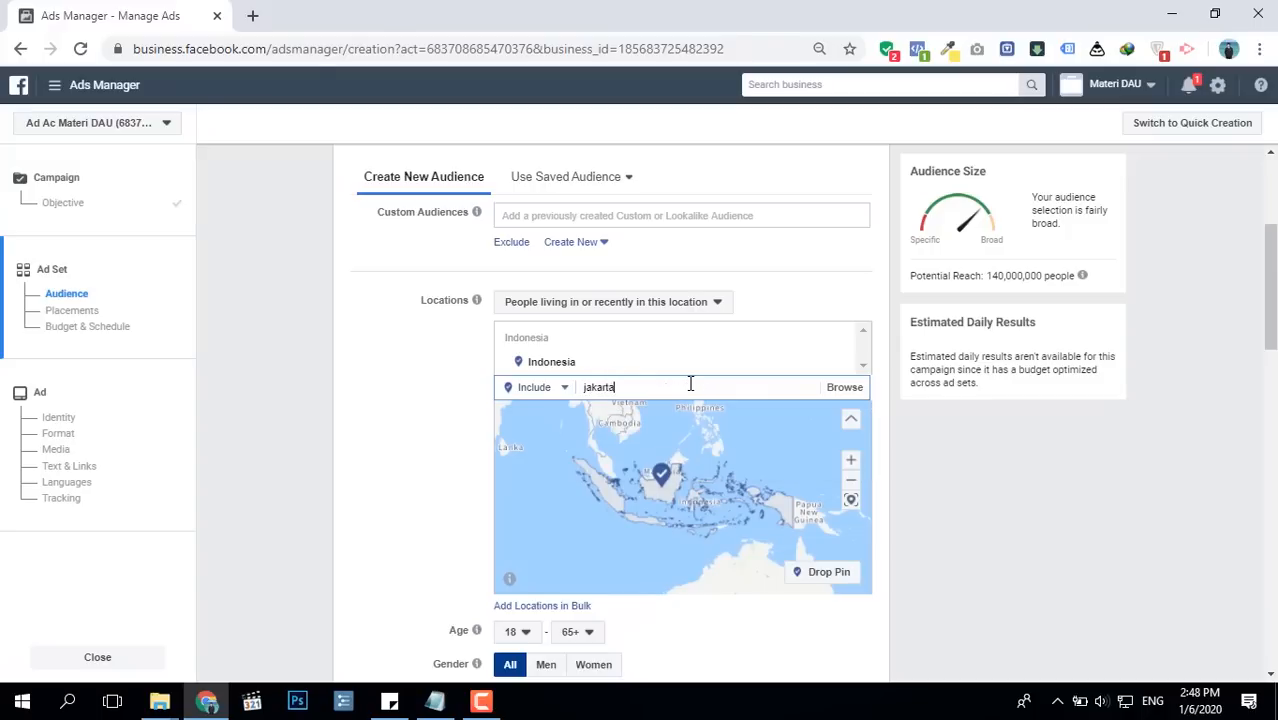
{"action": "left_click", "coordinate": [668, 414]}
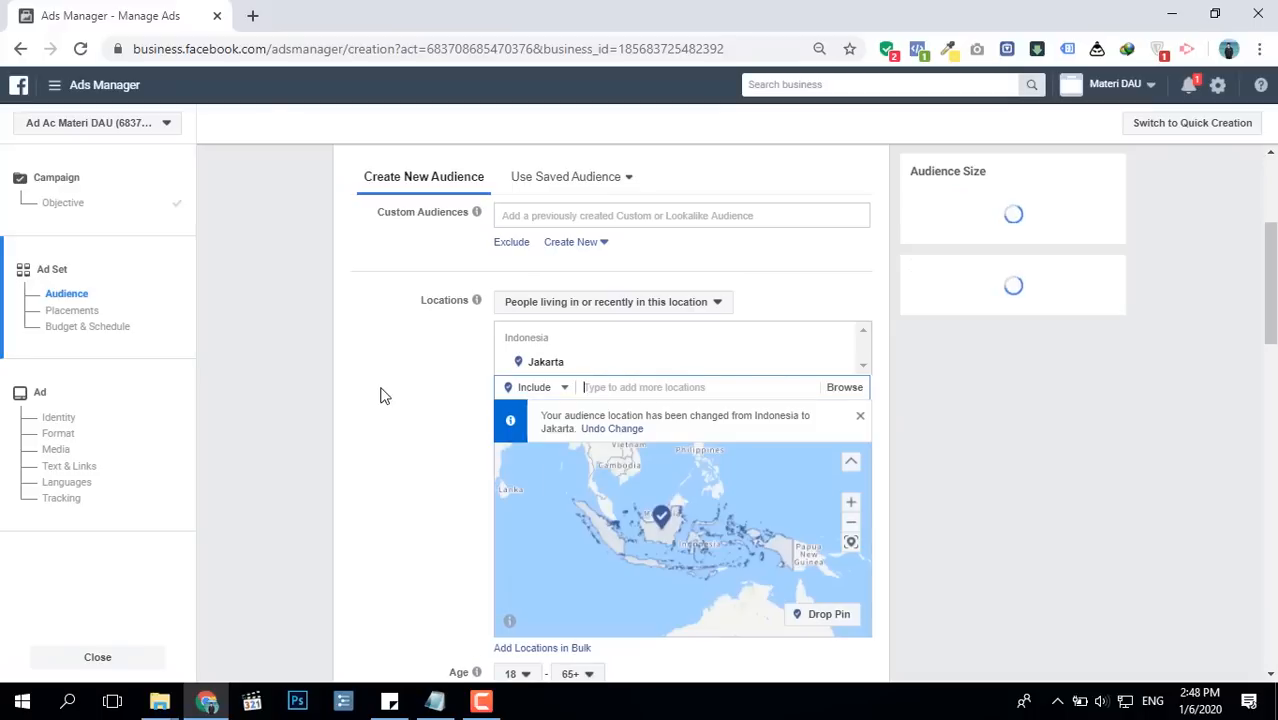
- Add the Indonesian cities Bogor, Tangerang, Bekasi and Depok to the included audience locations
{"action": "type", "text": "bogor"}
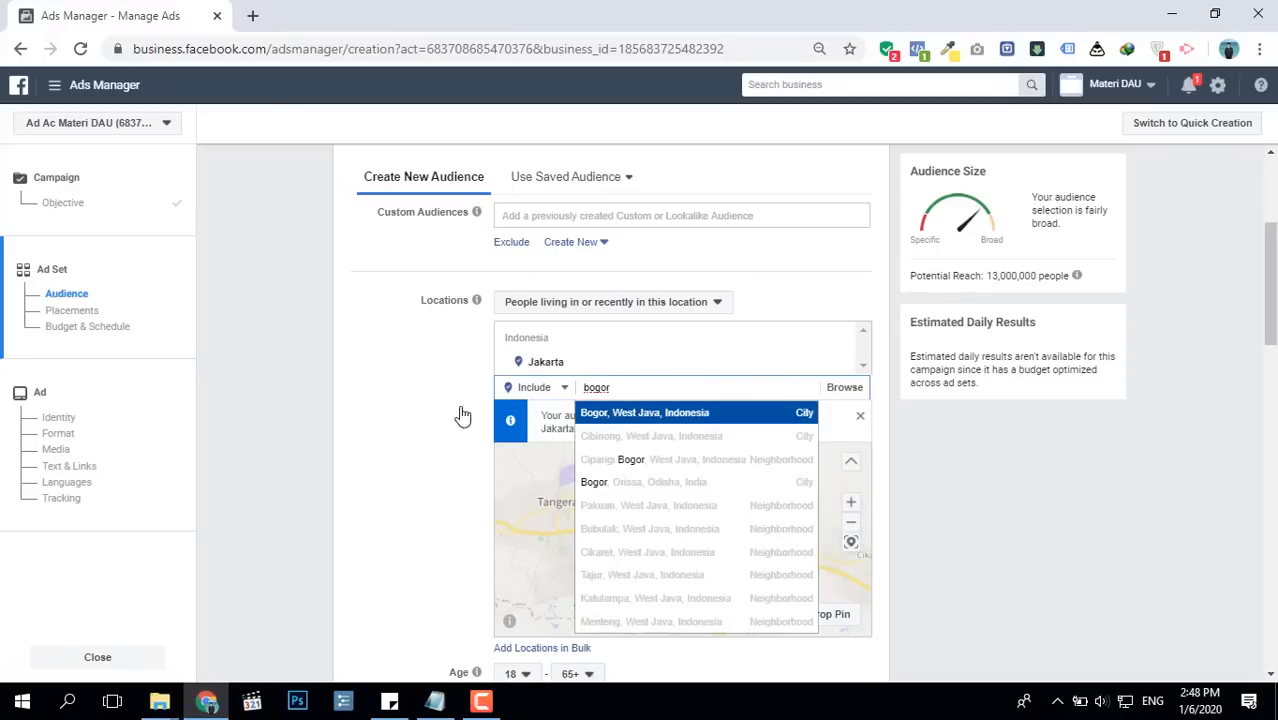
{"action": "key", "text": "Return"}
{"action": "type", "text": "tangera"}
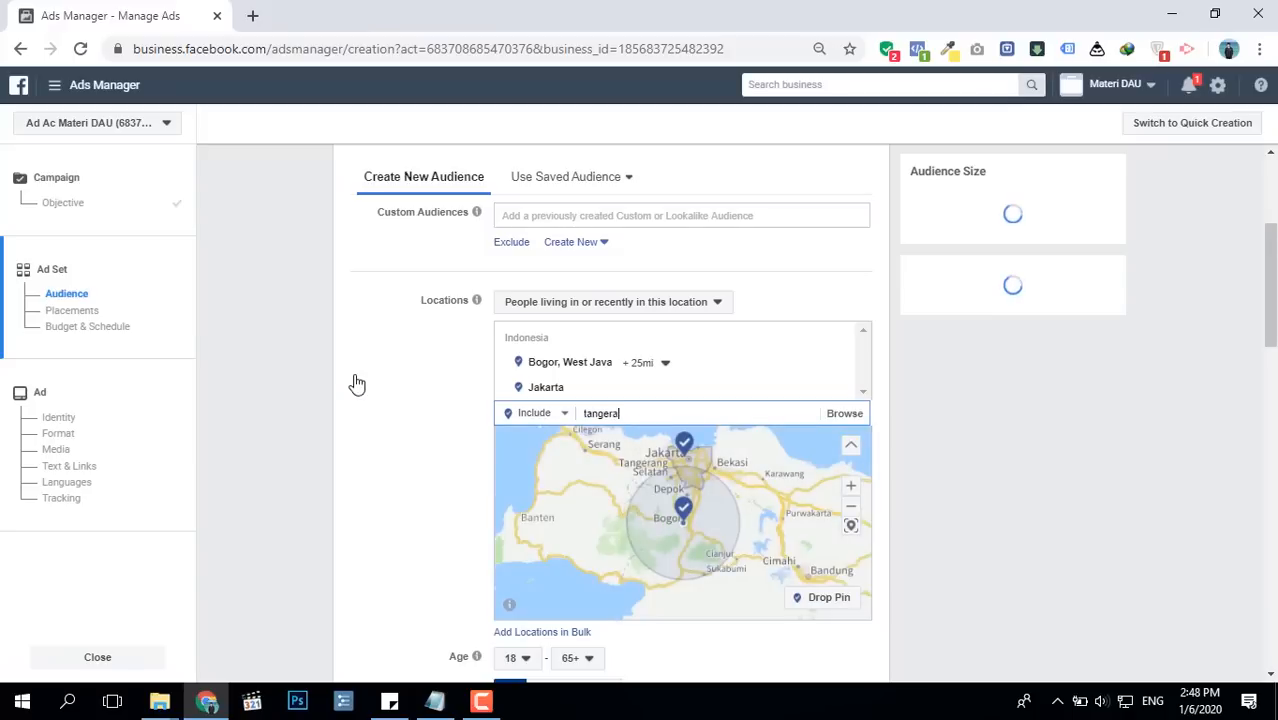
{"action": "type", "text": "ng"}
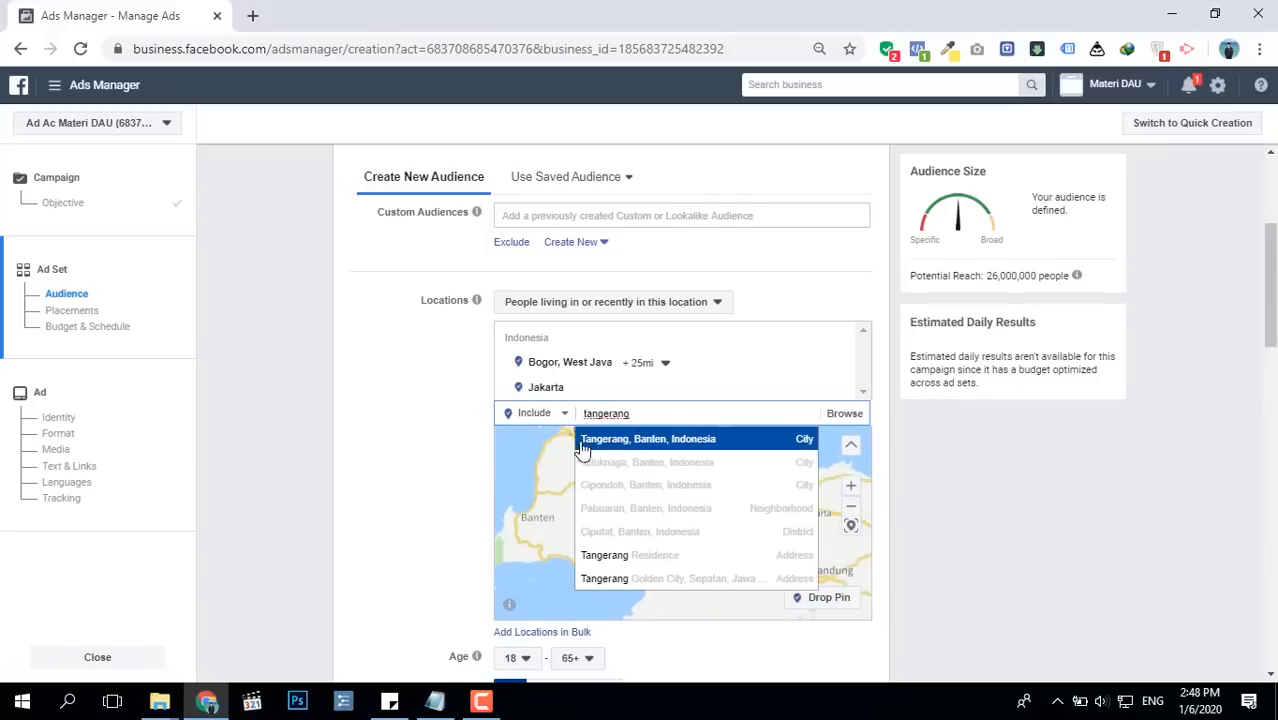
{"action": "key", "text": "Return"}
{"action": "type", "text": "beka"}
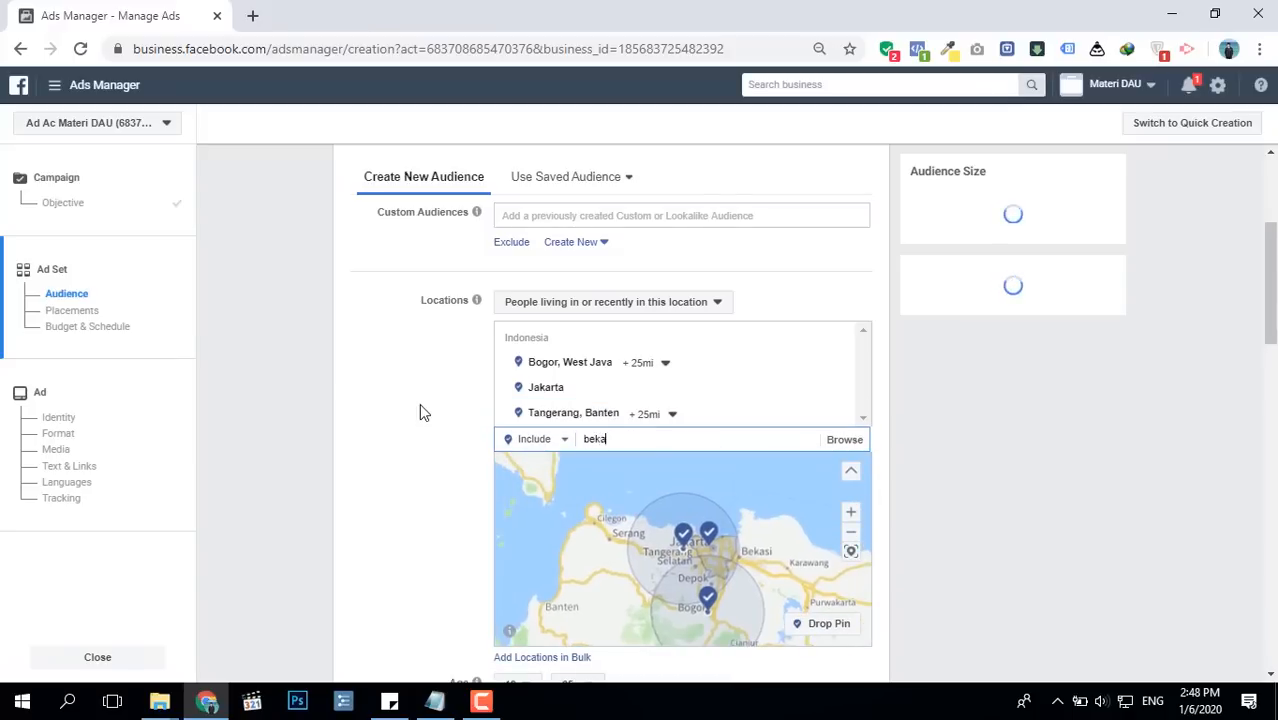
{"action": "type", "text": "si"}
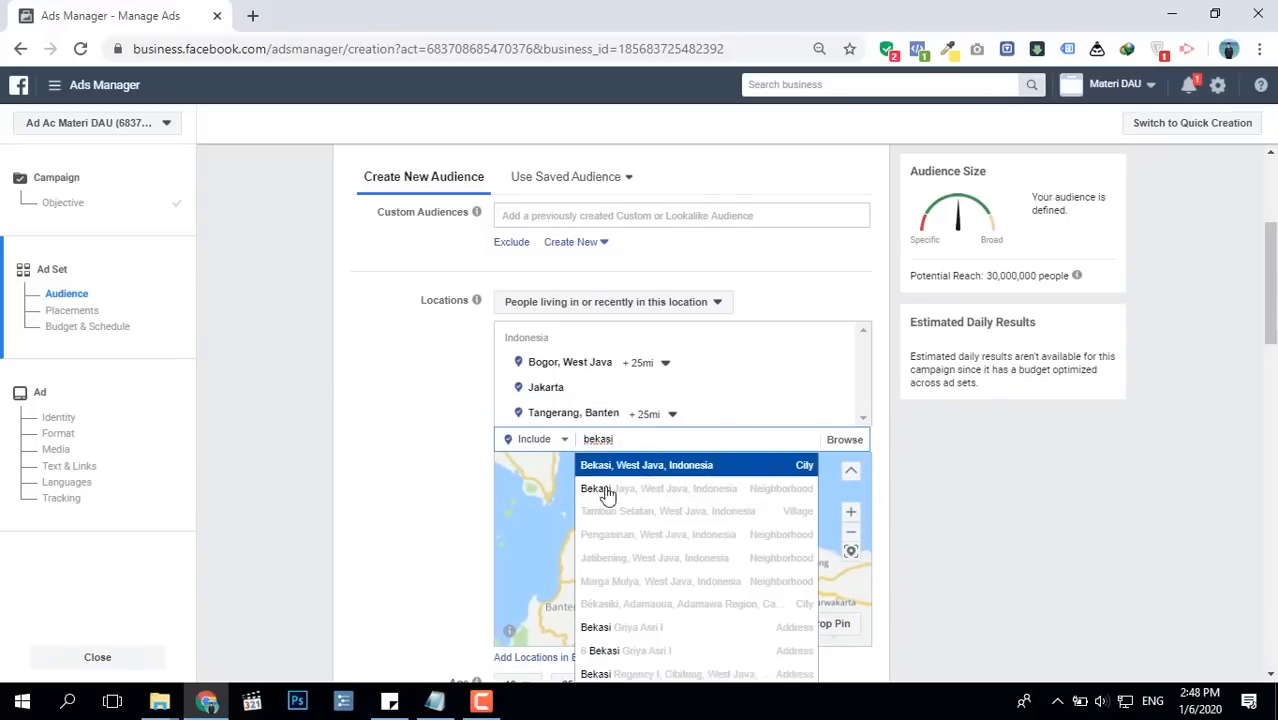
{"action": "key", "text": "Return"}
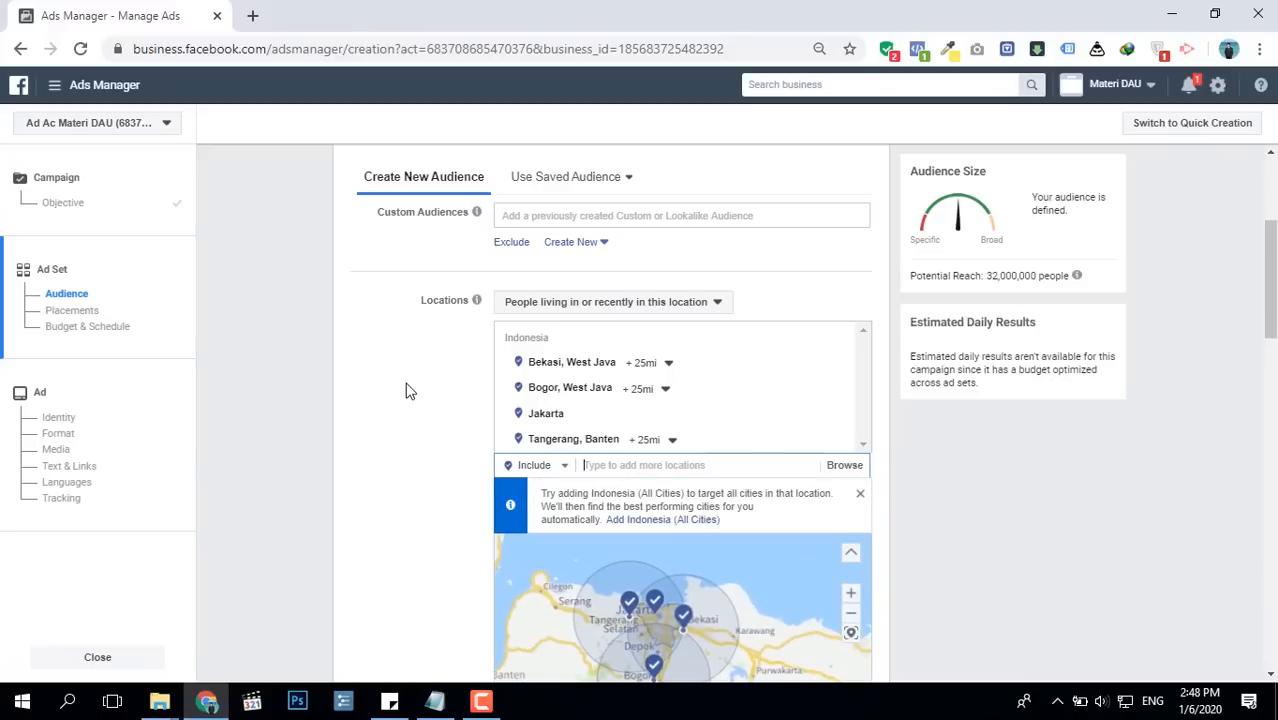
{"action": "type", "text": "depo"}
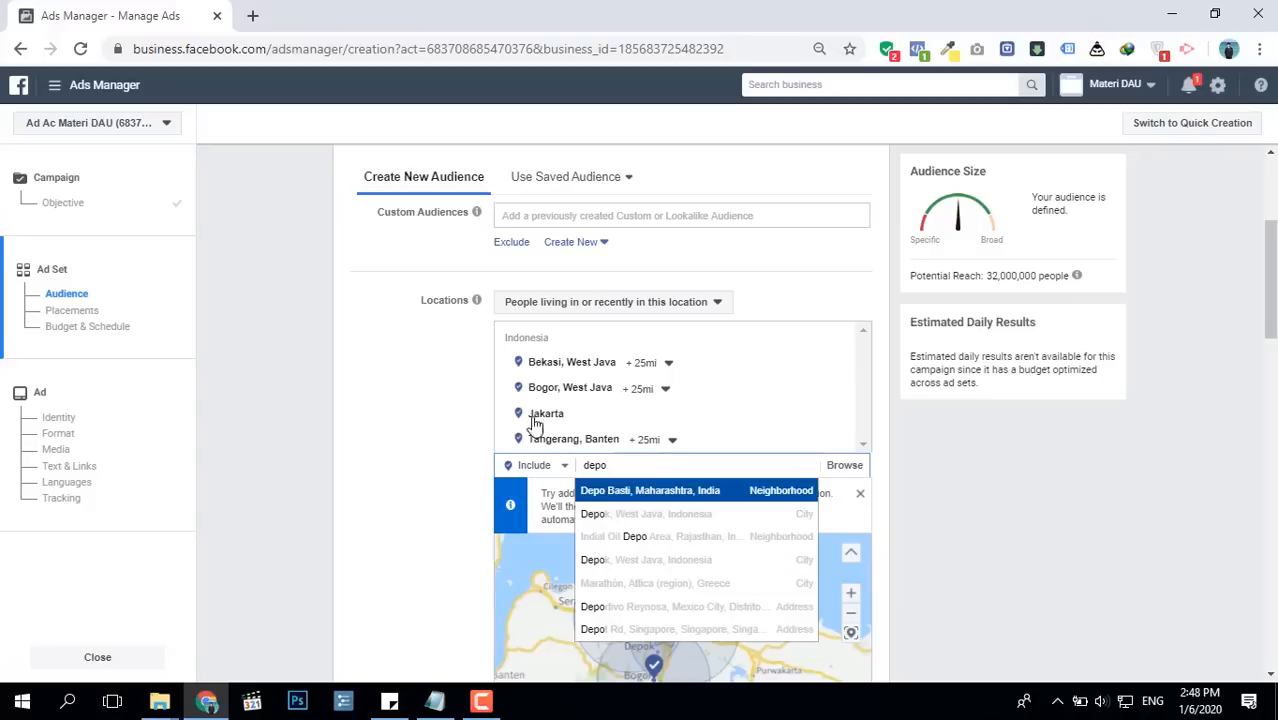
{"action": "left_click", "coordinate": [670, 515]}
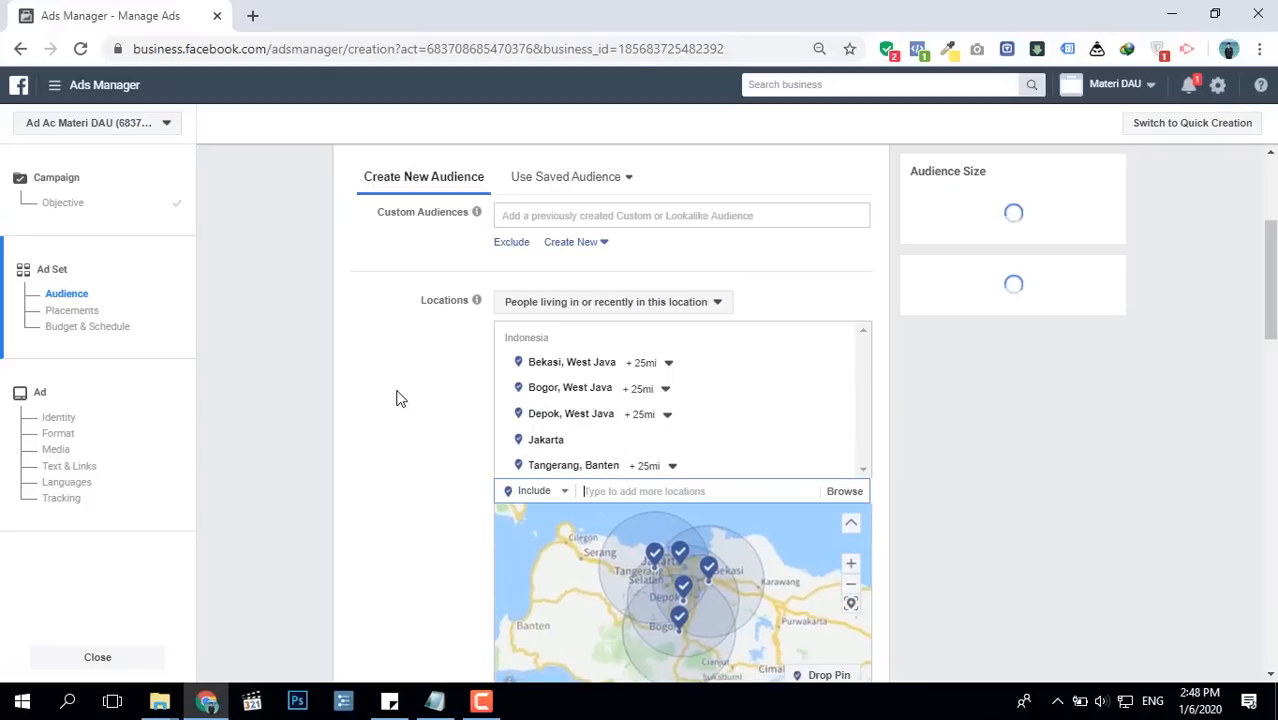
- Set the audience's maximum age to 30 and limit the gender to Men
{"action": "scroll", "coordinate": [396, 399], "scroll_direction": "down", "scroll_amount": 1}
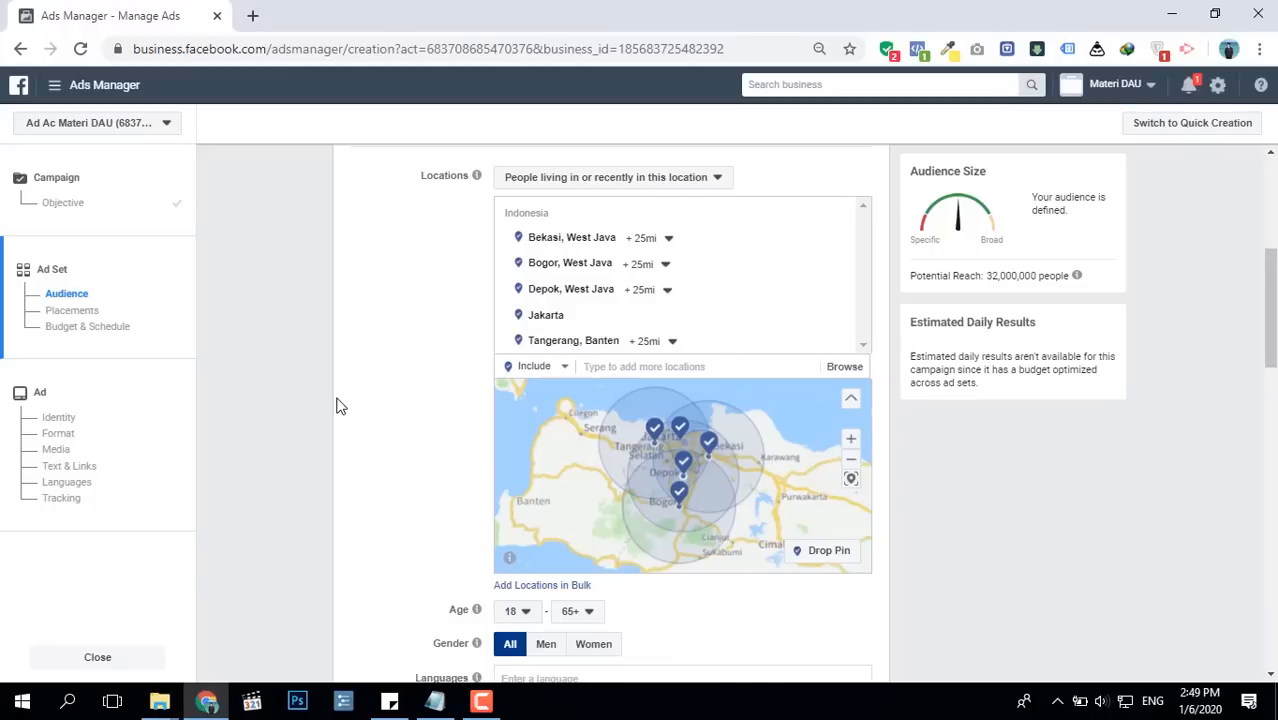
{"action": "scroll", "coordinate": [337, 405], "scroll_direction": "down", "scroll_amount": 3}
{"action": "scroll", "coordinate": [337, 405], "scroll_direction": "up", "scroll_amount": 1}
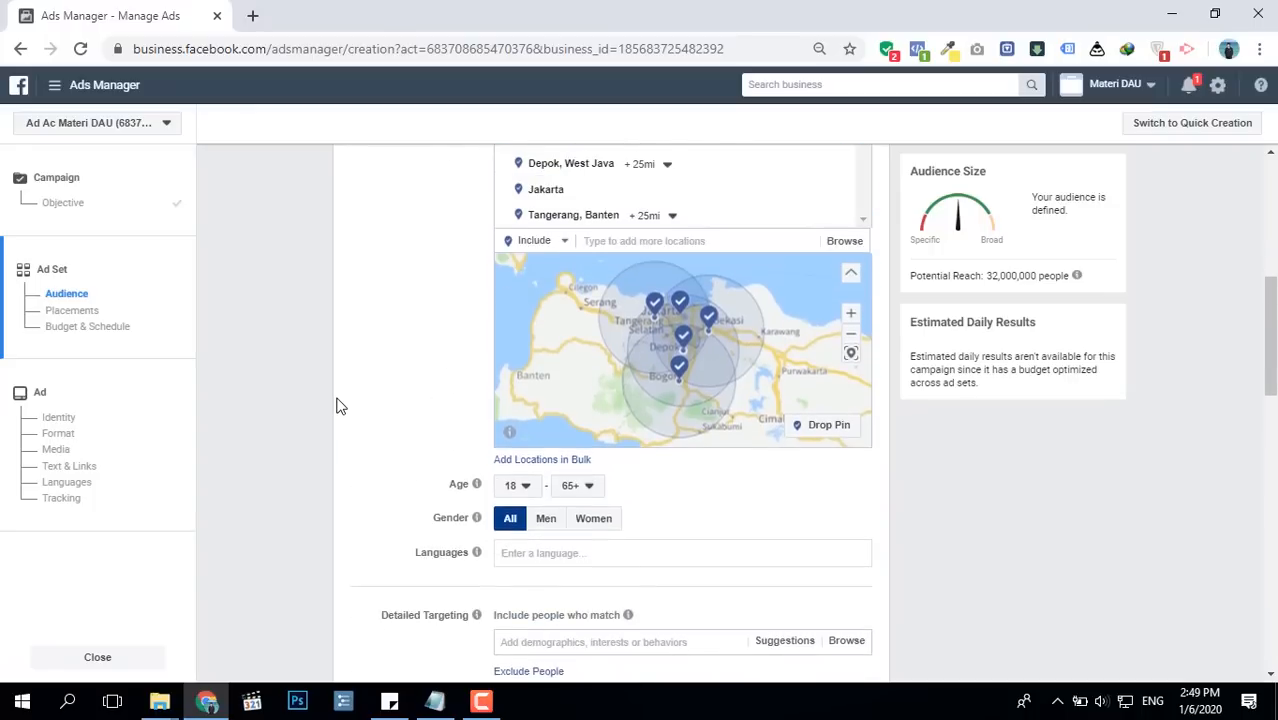
{"action": "left_click", "coordinate": [582, 486]}
{"action": "scroll", "coordinate": [575, 343], "scroll_direction": "up", "scroll_amount": 3}
{"action": "scroll", "coordinate": [576, 344], "scroll_direction": "up", "scroll_amount": 6}
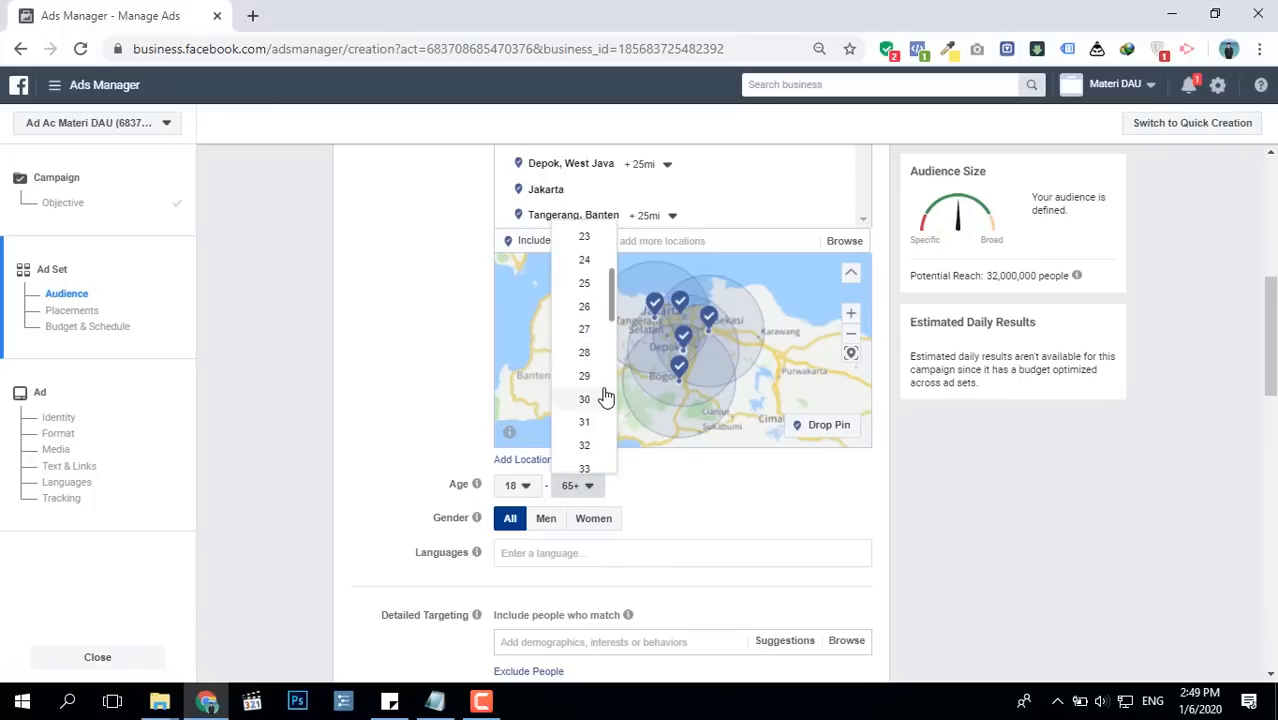
{"action": "left_click", "coordinate": [595, 400]}
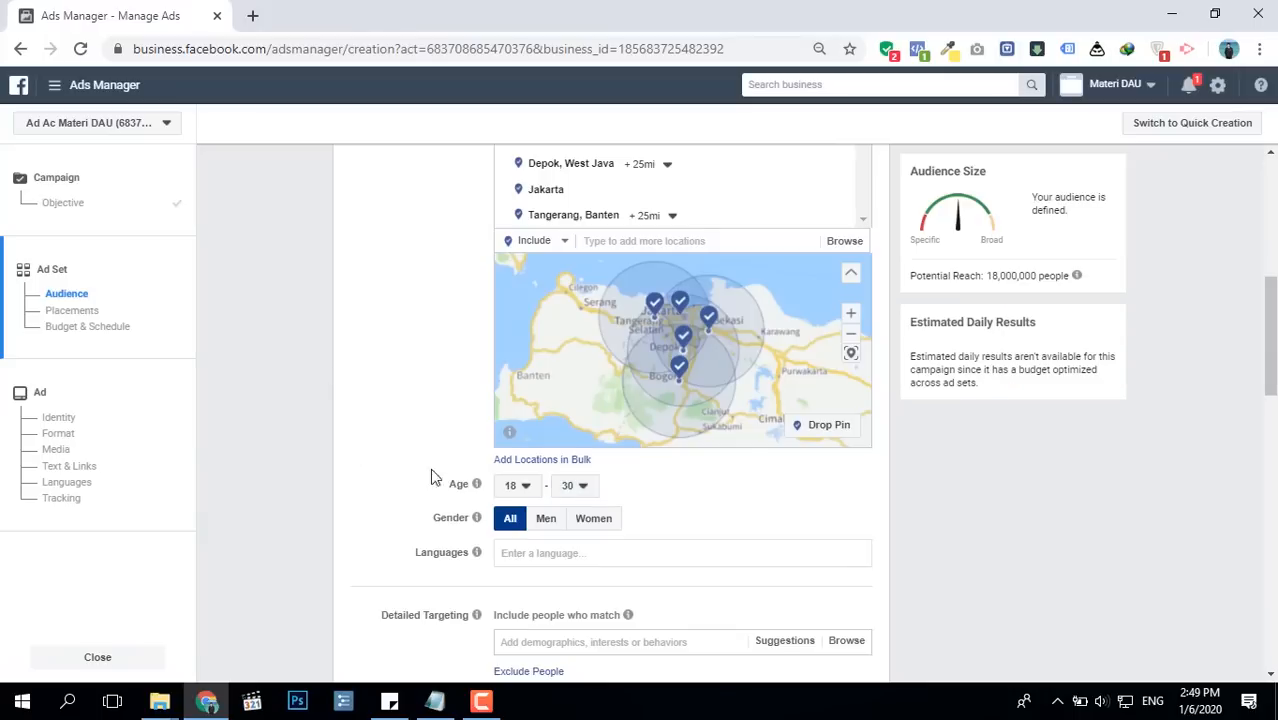
{"action": "left_click", "coordinate": [552, 527]}
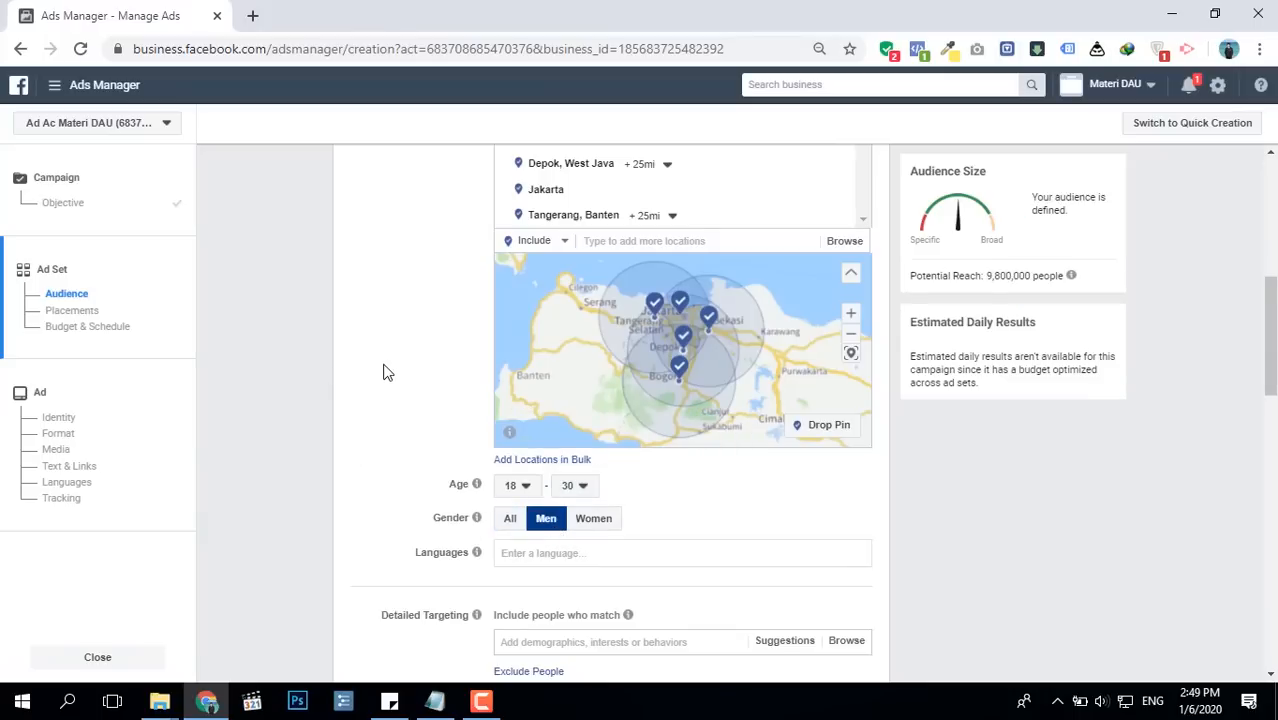
- Add the One Piece interest to the audience's detailed targeting
{"action": "scroll", "coordinate": [387, 372], "scroll_direction": "down", "scroll_amount": 4}
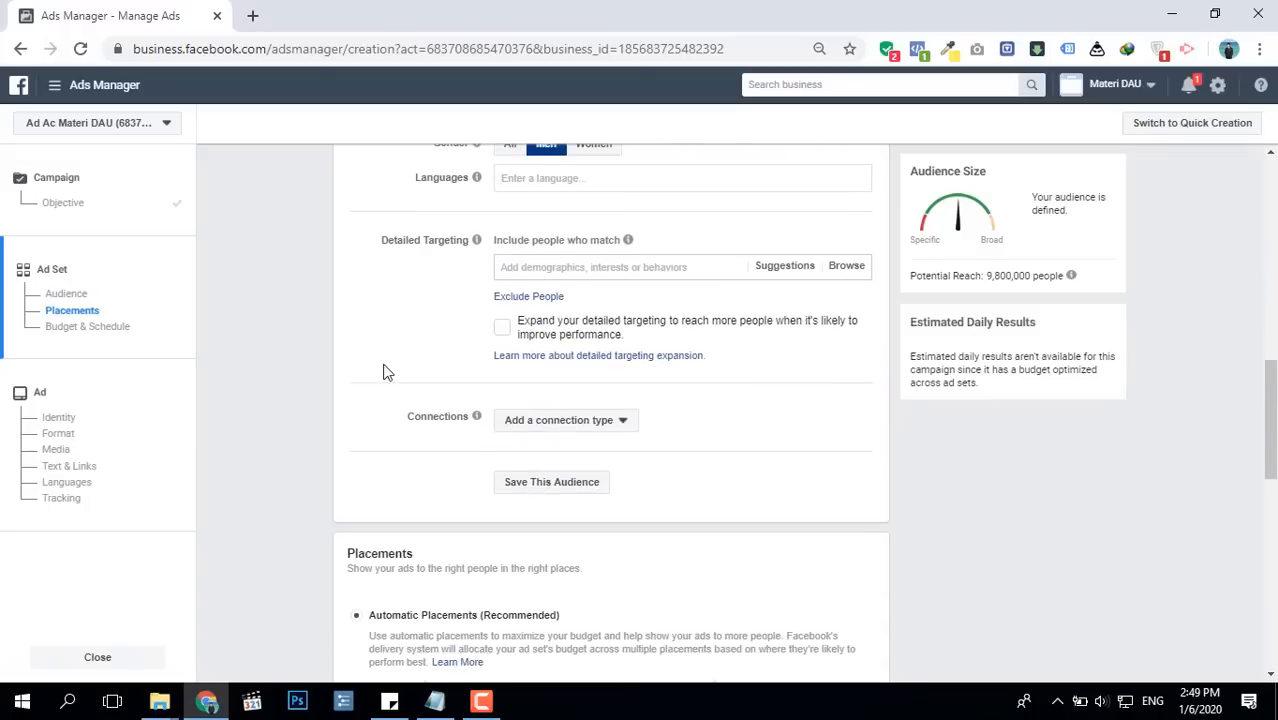
{"action": "scroll", "coordinate": [460, 415], "scroll_direction": "up", "scroll_amount": 1}
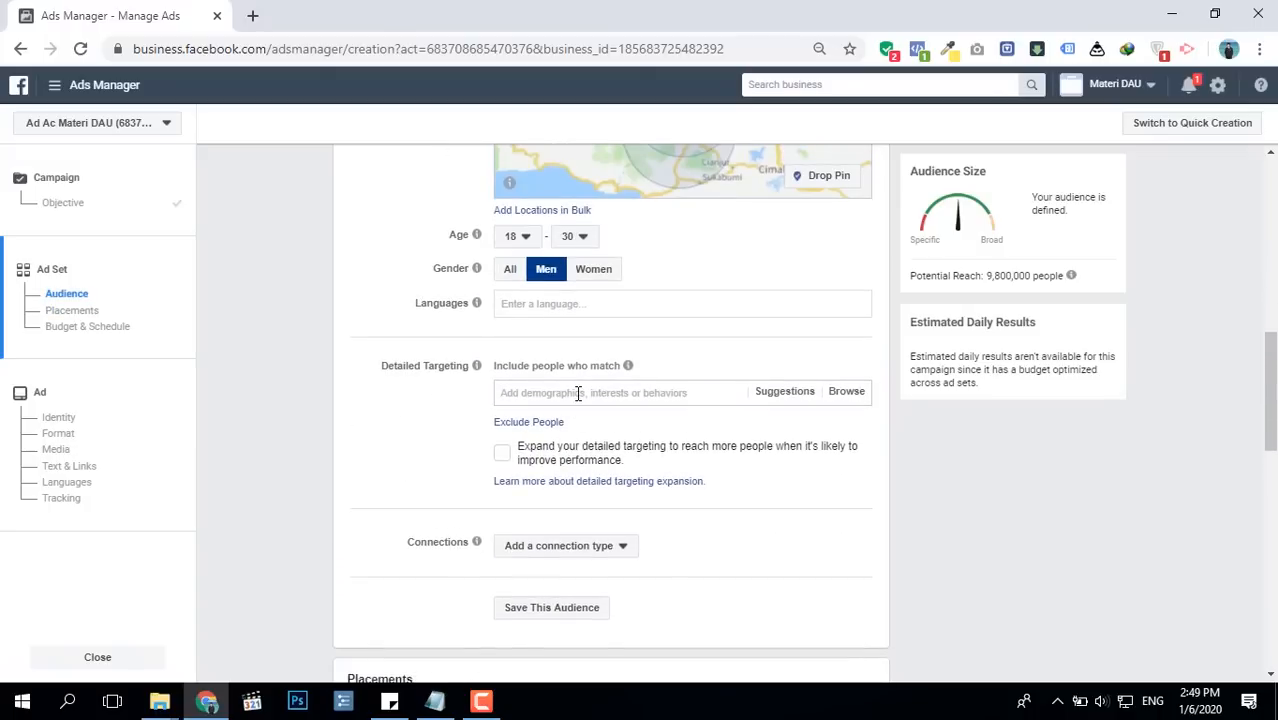
{"action": "type", "text": "onepiece"}
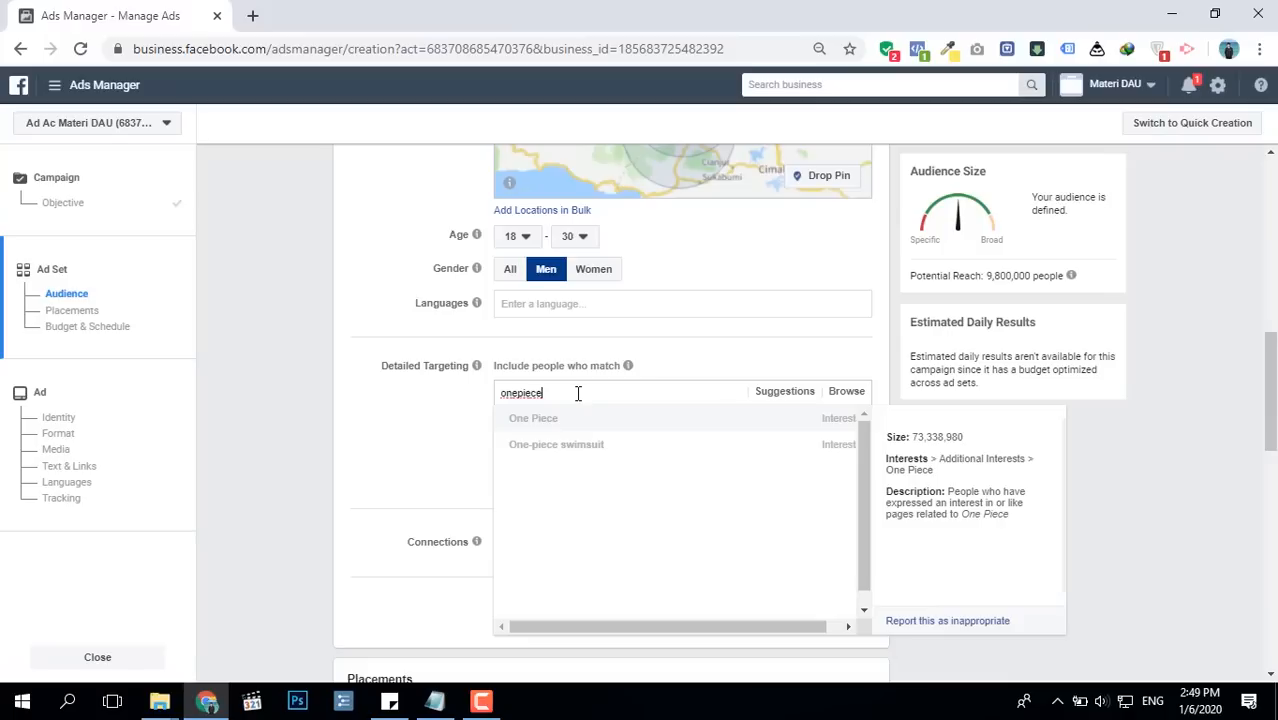
{"action": "left_click", "coordinate": [585, 421]}
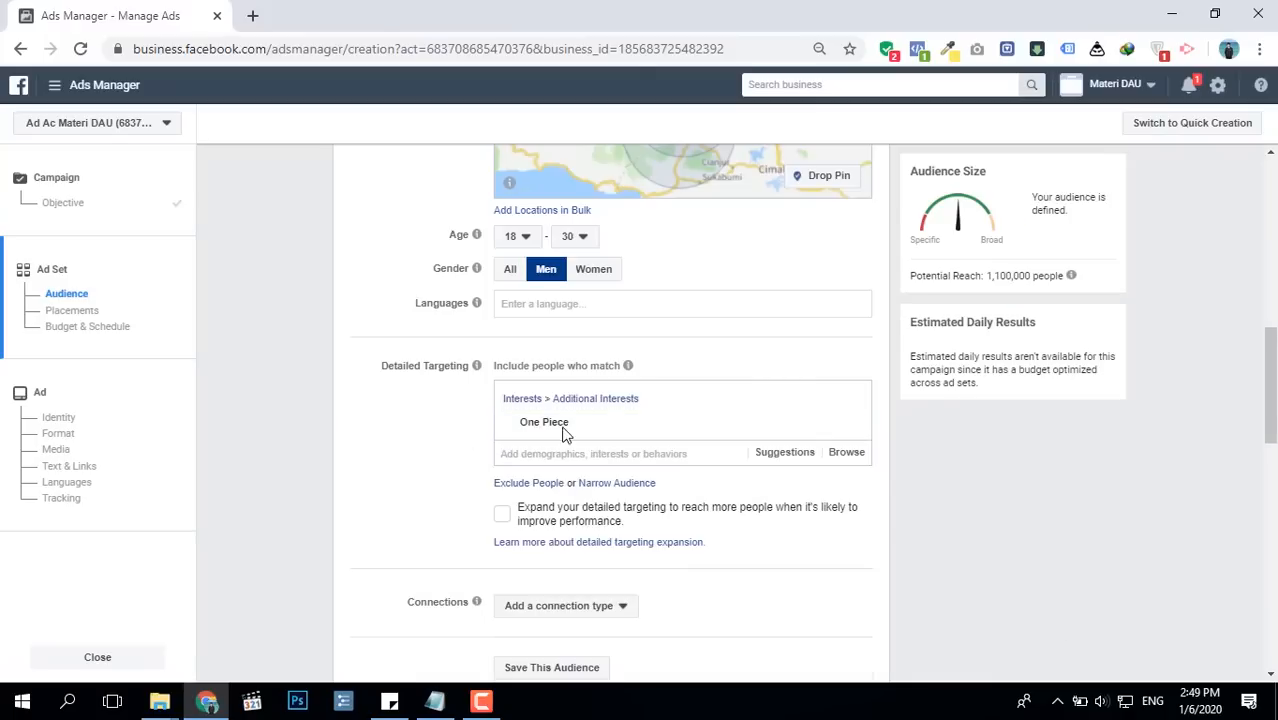
- Narrow the detailed targeting so people must also match the Monkey D. Luffy interest
{"action": "mouse_move", "coordinate": [568, 434]}
{"action": "left_click", "coordinate": [612, 484]}
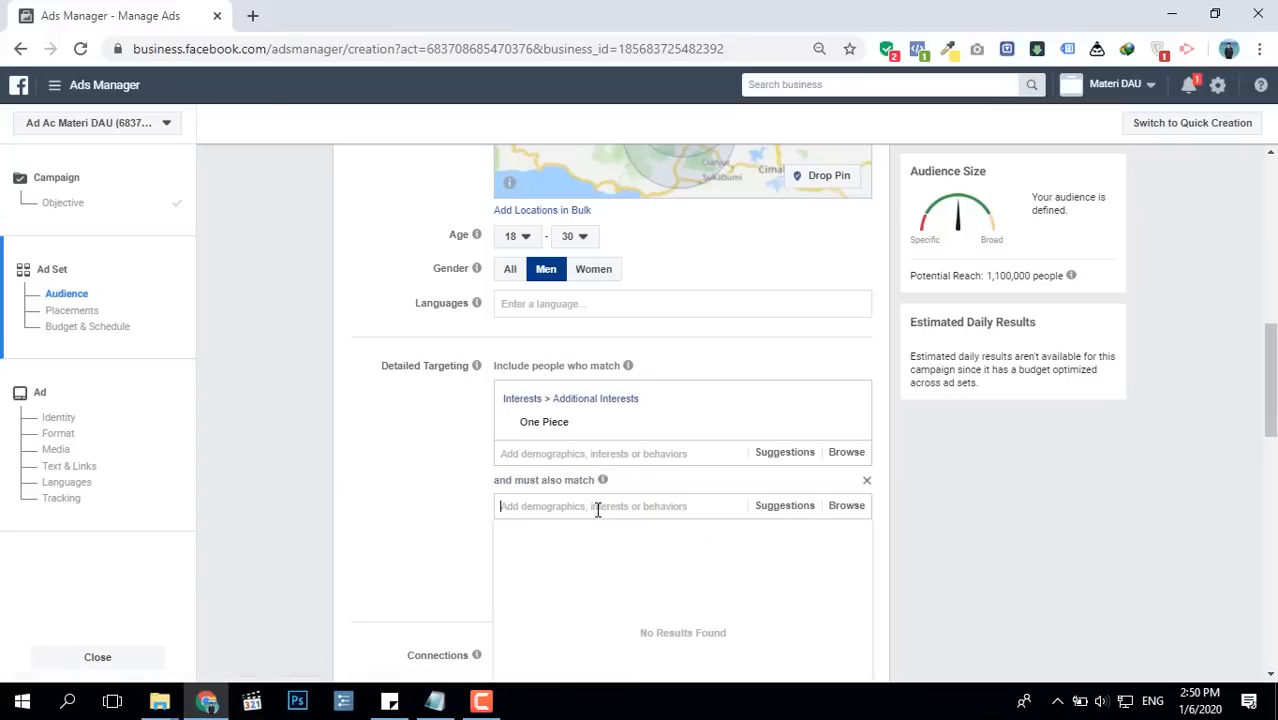
{"action": "key", "text": "BackSpace"}
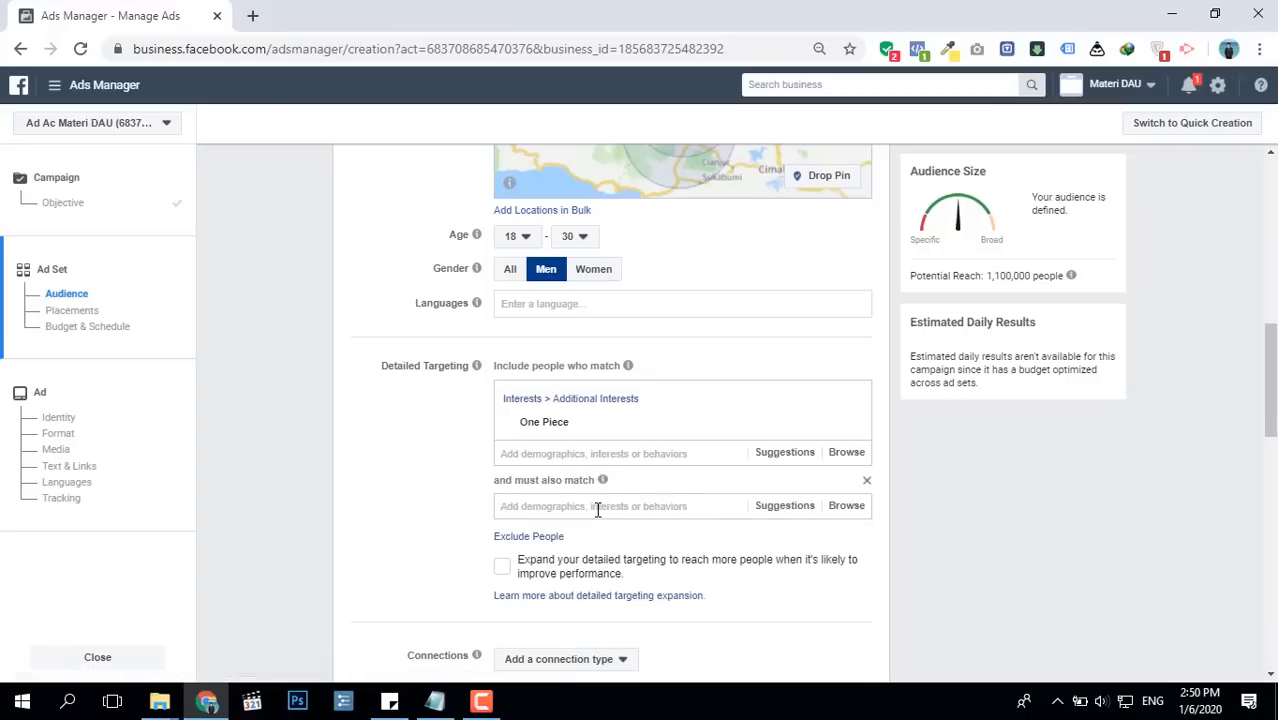
{"action": "type", "text": "luffy"}
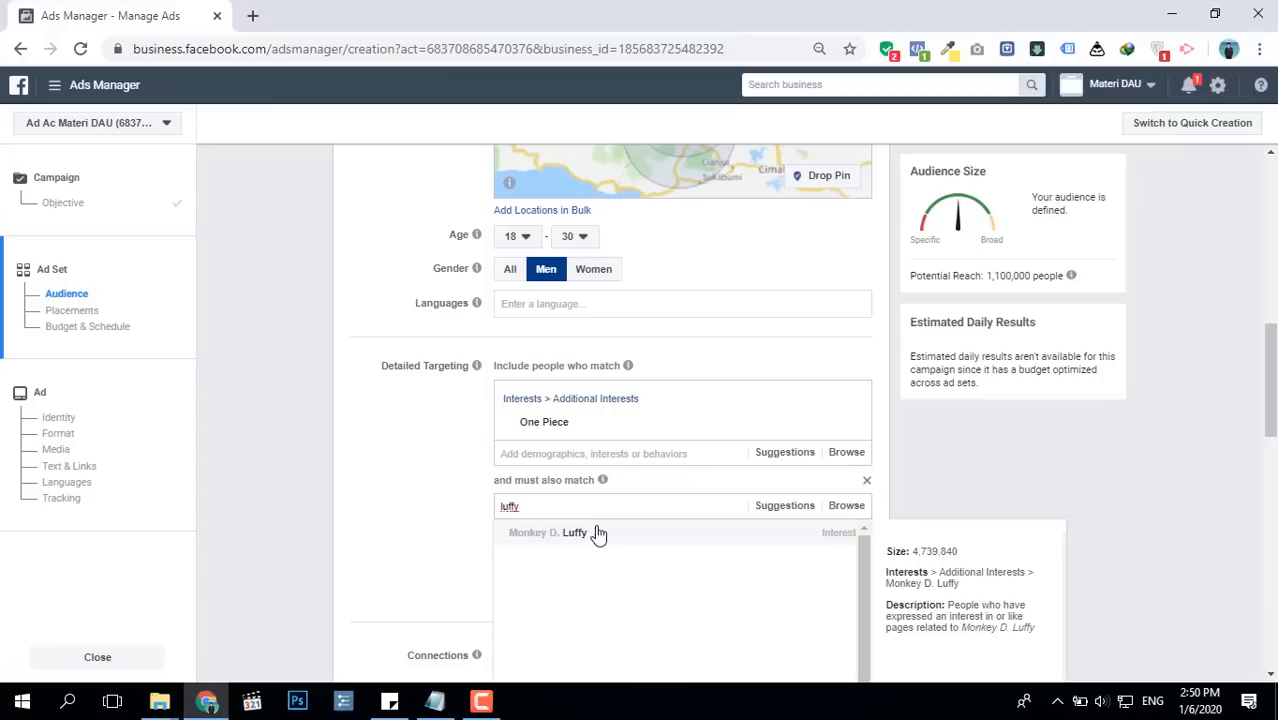
{"action": "left_click", "coordinate": [586, 535]}
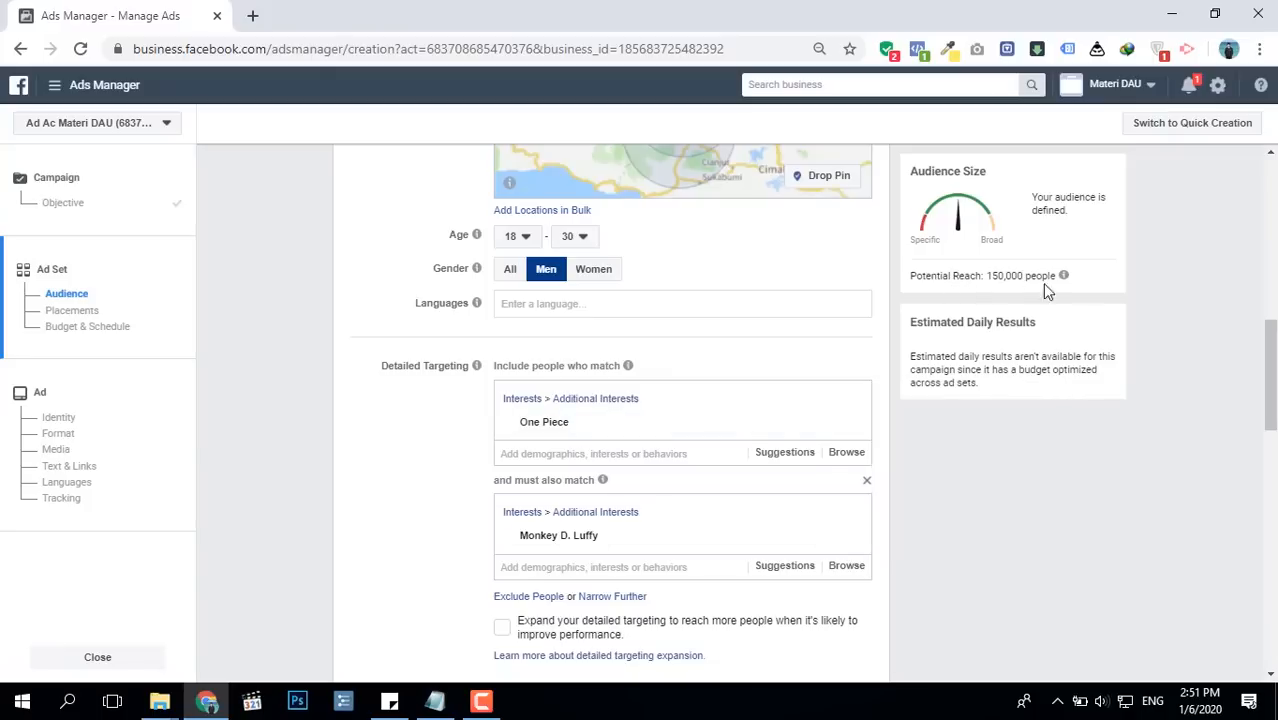
- Write the note "1,5jt - 3jt" in a new Notepad document and return to the potential reach in Ads Manager
{"action": "key", "text": "super"}
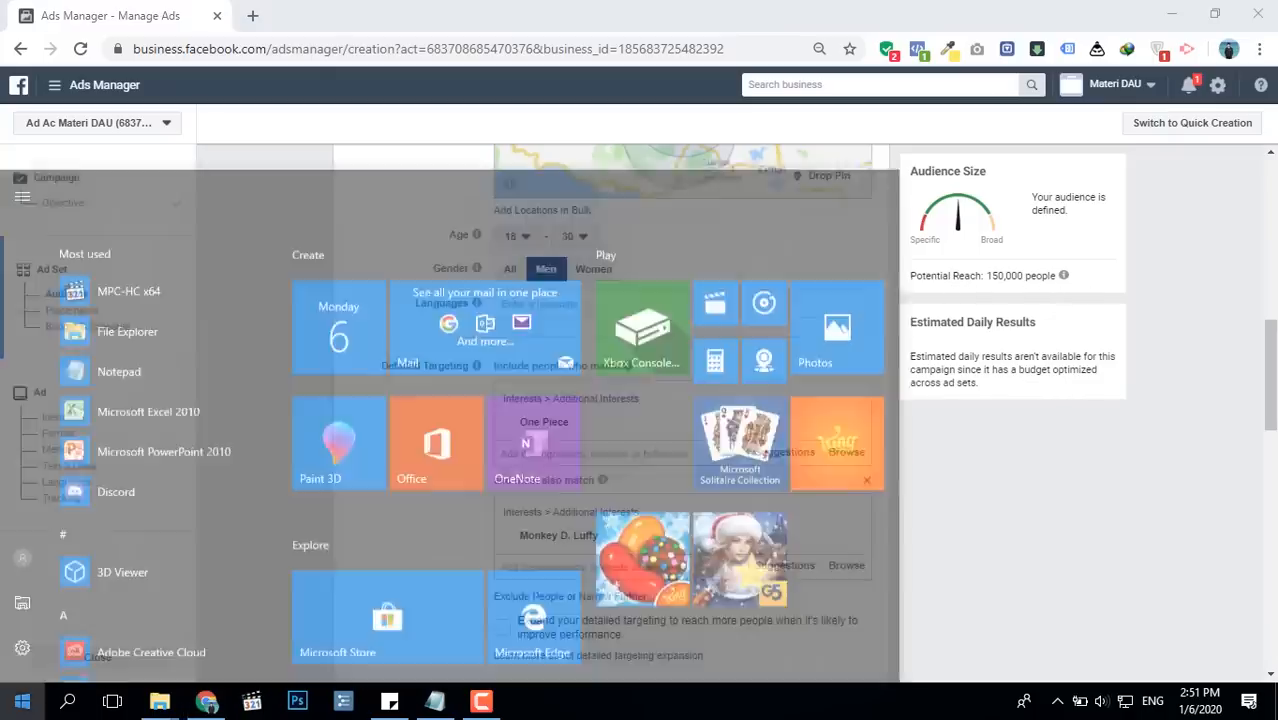
{"action": "type", "text": "notepad"}
{"action": "key", "text": "Return"}
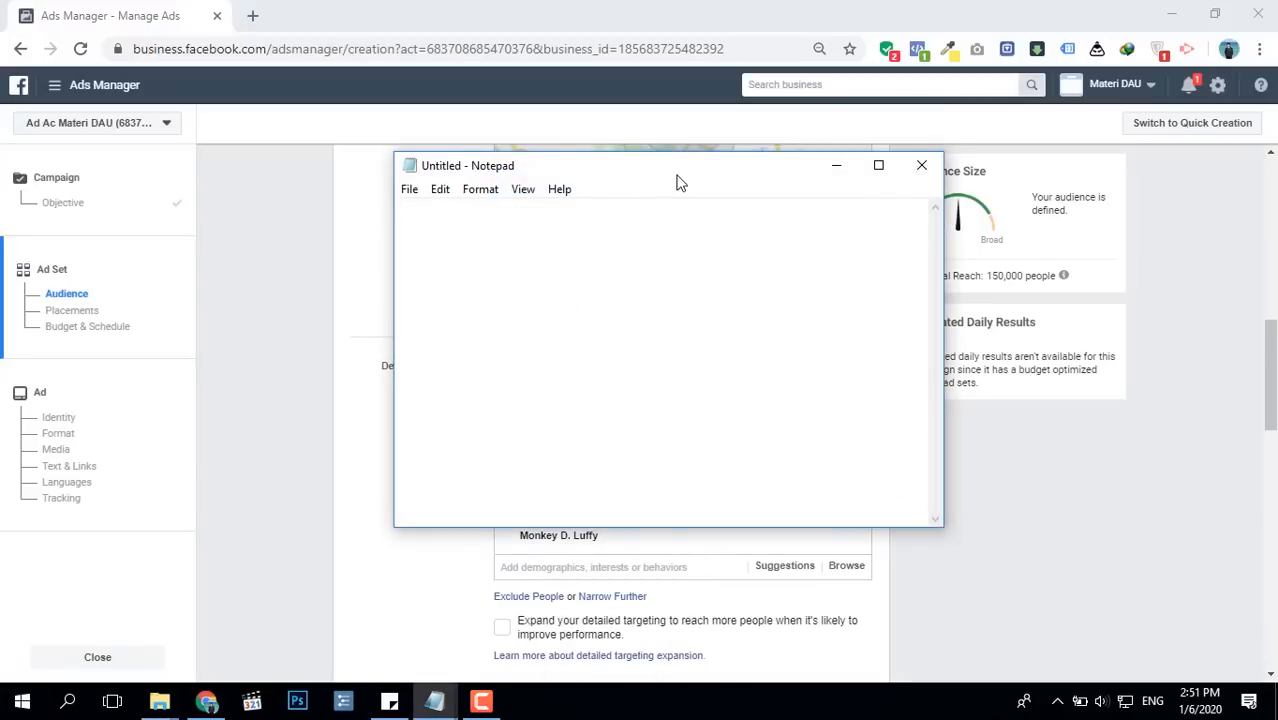
{"action": "left_click_drag", "start_coordinate": [676, 180], "coordinate": [876, 329]}
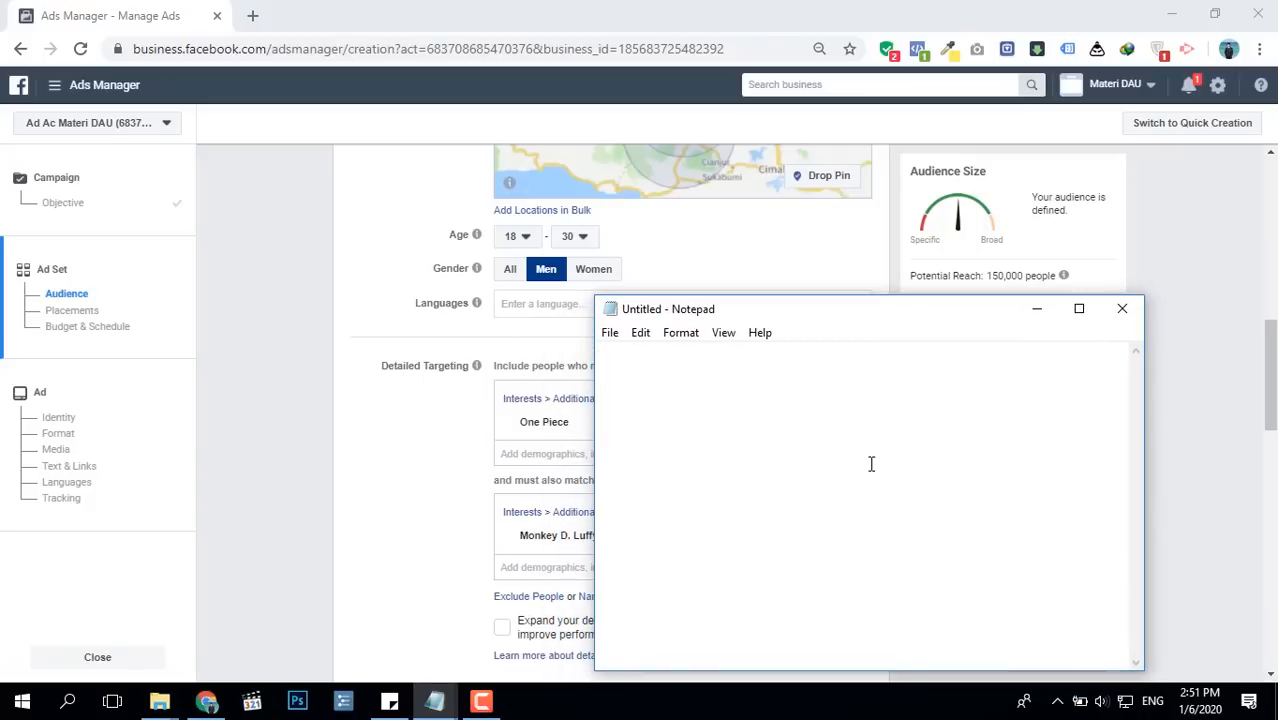
{"action": "type", "text": "1,5jt - 3jt"}
{"action": "left_click_drag", "start_coordinate": [1056, 277], "coordinate": [954, 278]}
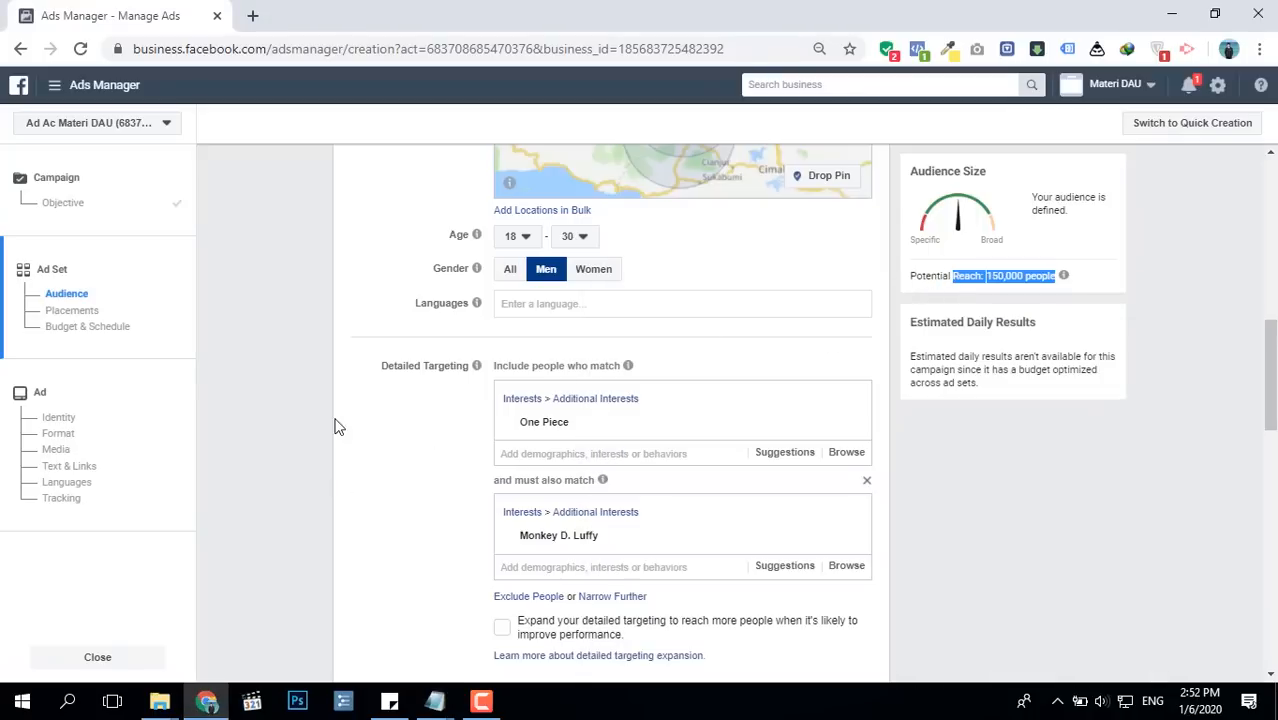
{"action": "left_click", "coordinate": [389, 456]}
- Remove the "and must also match" condition containing Monkey D. Luffy from the detailed targeting
{"action": "scroll", "coordinate": [389, 455], "scroll_direction": "up", "scroll_amount": 1}
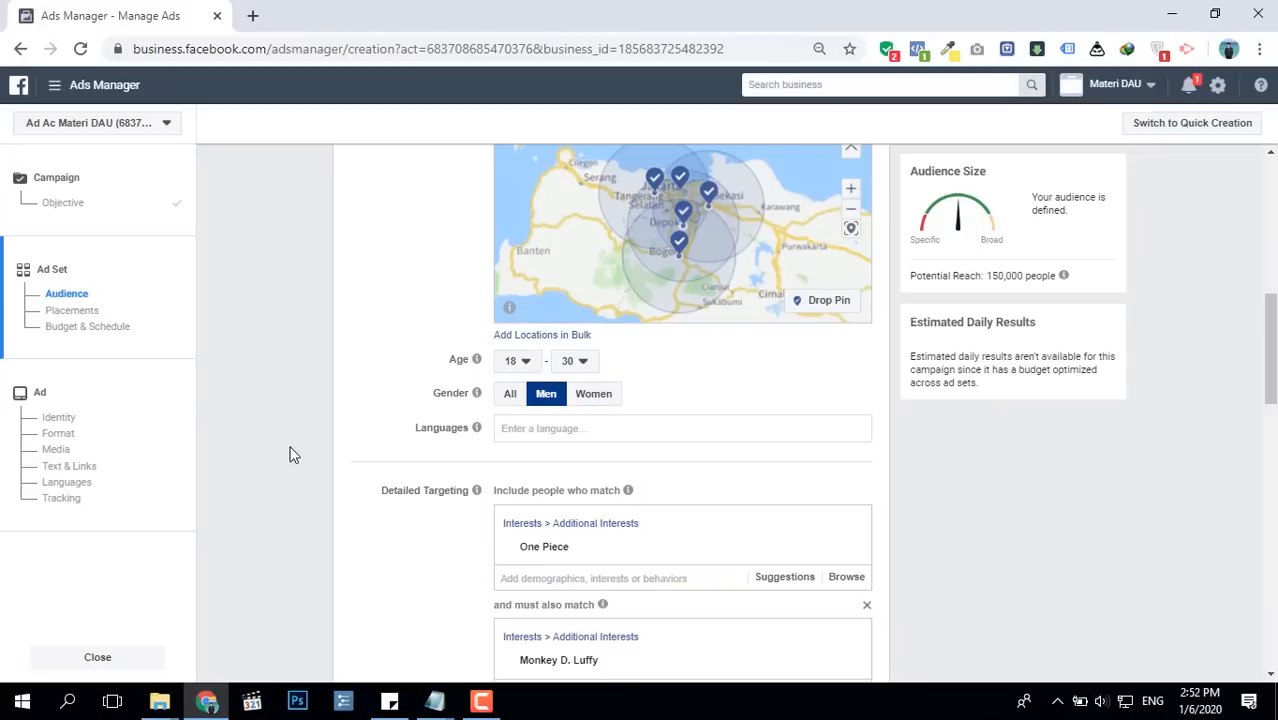
{"action": "scroll", "coordinate": [290, 455], "scroll_direction": "down", "scroll_amount": 1}
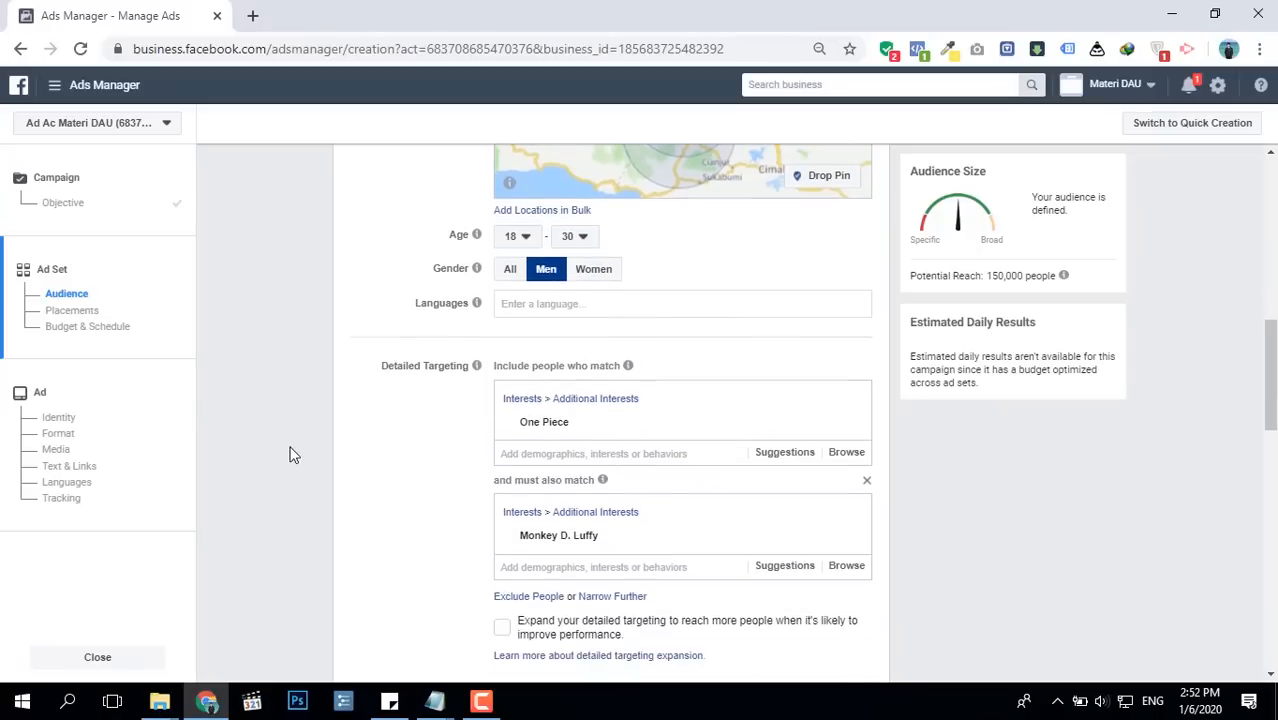
{"action": "left_click", "coordinate": [868, 485]}
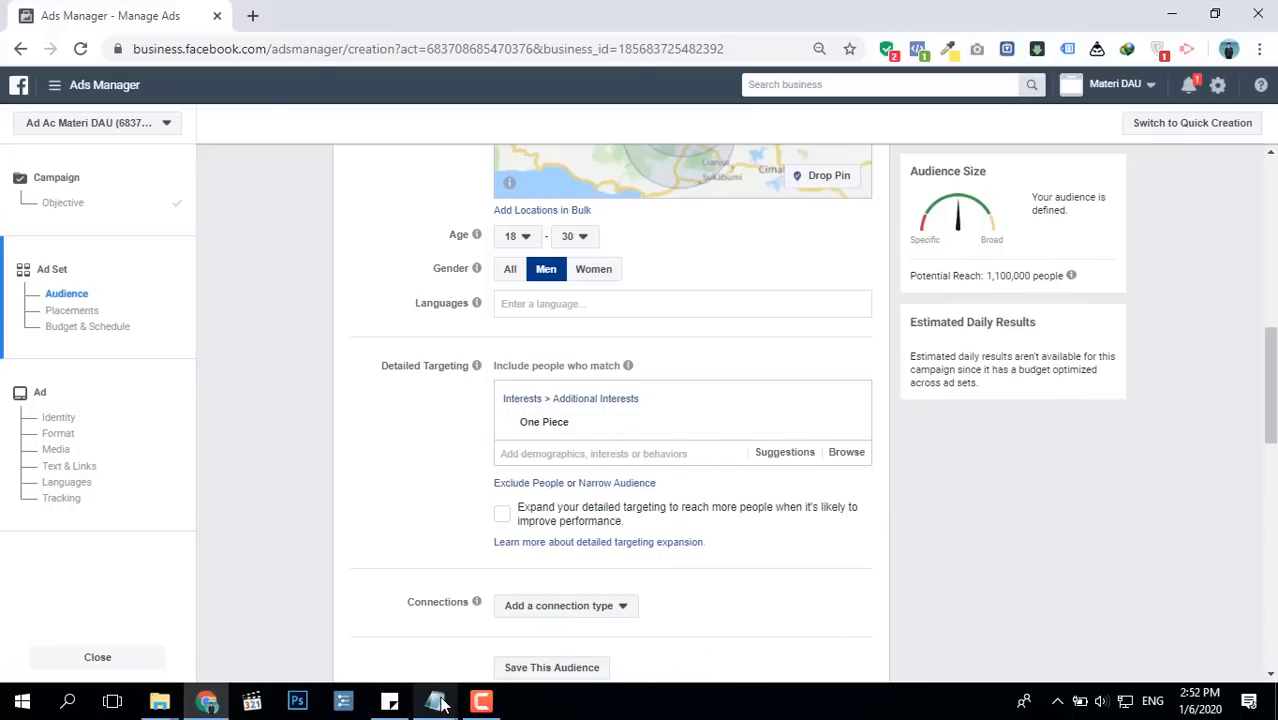
- Bring the Notepad note back over the ad set, move its window, and return to Ads Manager
{"action": "mouse_move", "coordinate": [435, 701]}
{"action": "left_click", "coordinate": [552, 601]}
{"action": "left_click_drag", "start_coordinate": [793, 311], "coordinate": [626, 184]}
{"action": "left_click", "coordinate": [280, 337]}
- Examine the ad set's placement, ad delivery optimization, cost control and schedule settings
{"action": "scroll", "coordinate": [331, 451], "scroll_direction": "up", "scroll_amount": 5}
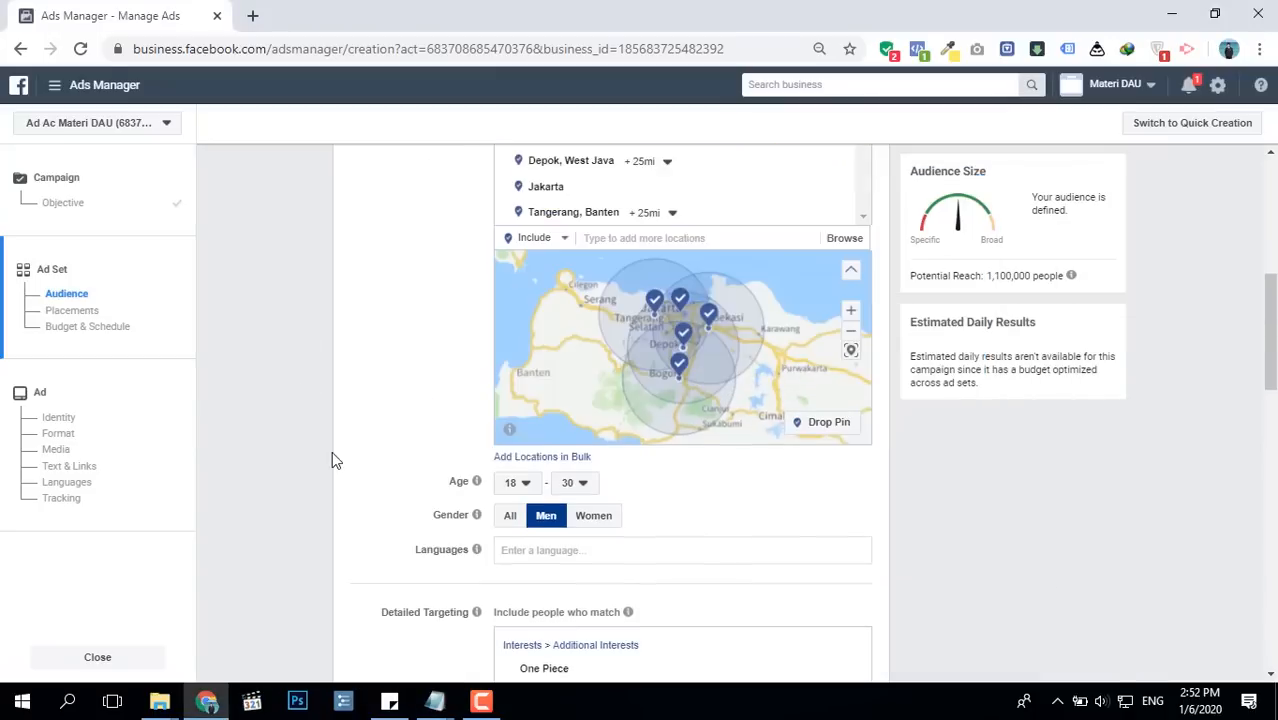
{"action": "scroll", "coordinate": [331, 451], "scroll_direction": "down", "scroll_amount": 12}
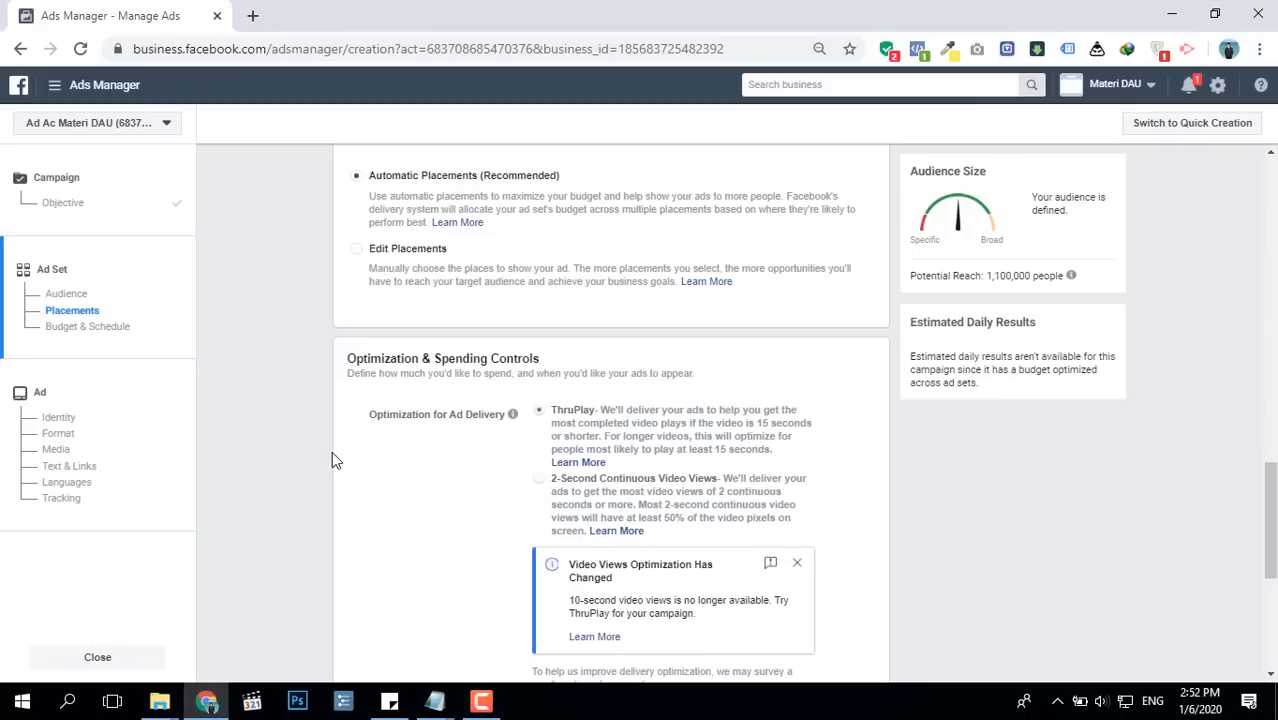
{"action": "scroll", "coordinate": [331, 451], "scroll_direction": "down", "scroll_amount": 1}
{"action": "scroll", "coordinate": [331, 451], "scroll_direction": "up", "scroll_amount": 6}
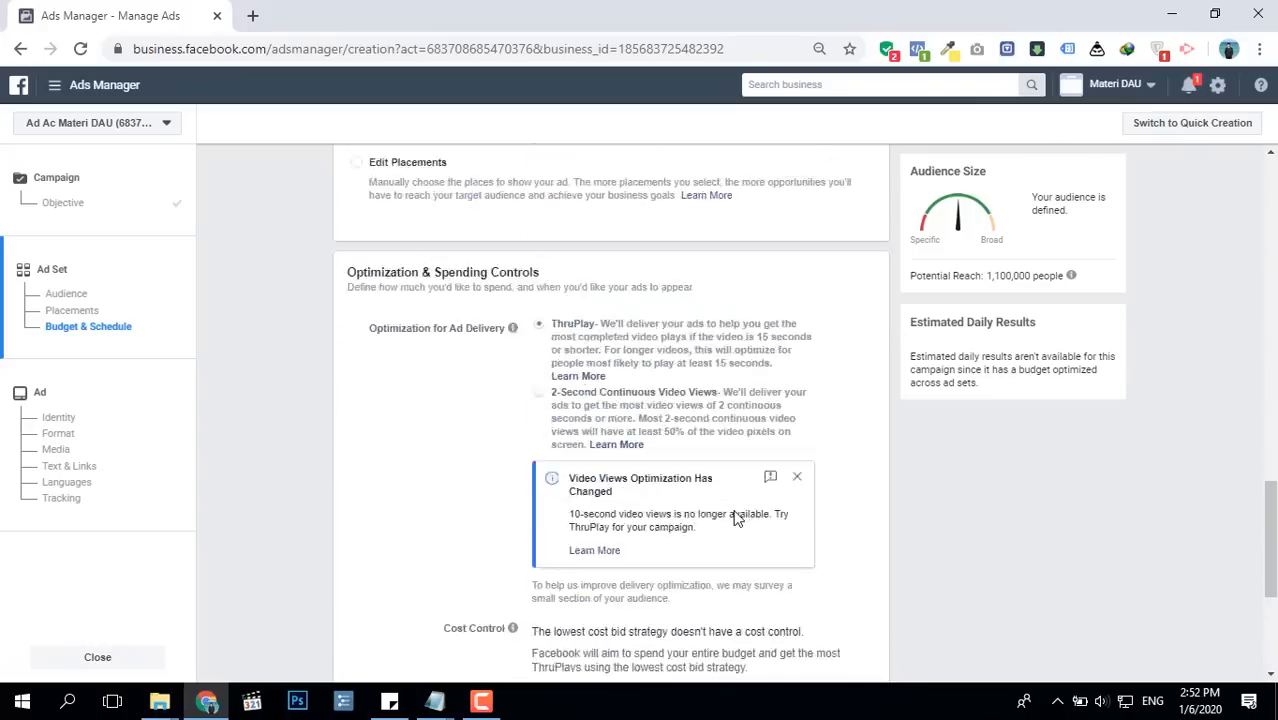
{"action": "scroll", "coordinate": [399, 445], "scroll_direction": "down", "scroll_amount": 8}
{"action": "scroll", "coordinate": [639, 514], "scroll_direction": "up", "scroll_amount": 4}
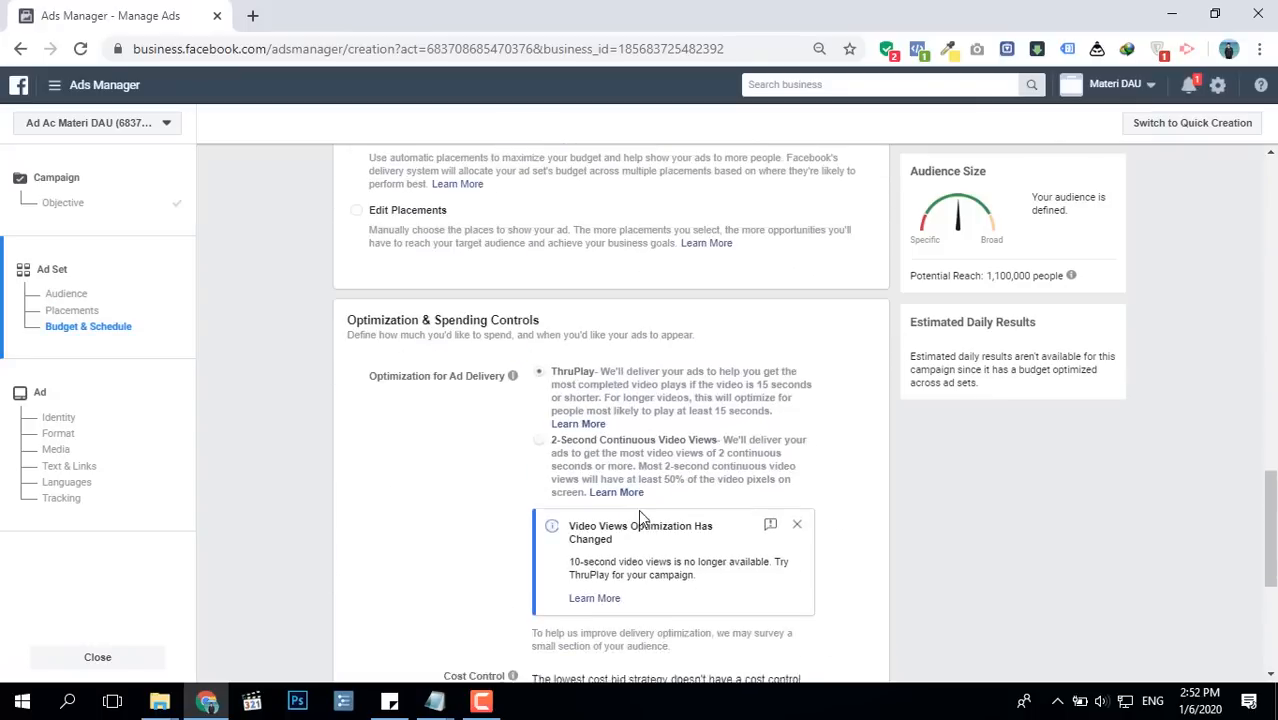
{"action": "scroll", "coordinate": [727, 428], "scroll_direction": "down", "scroll_amount": 4}
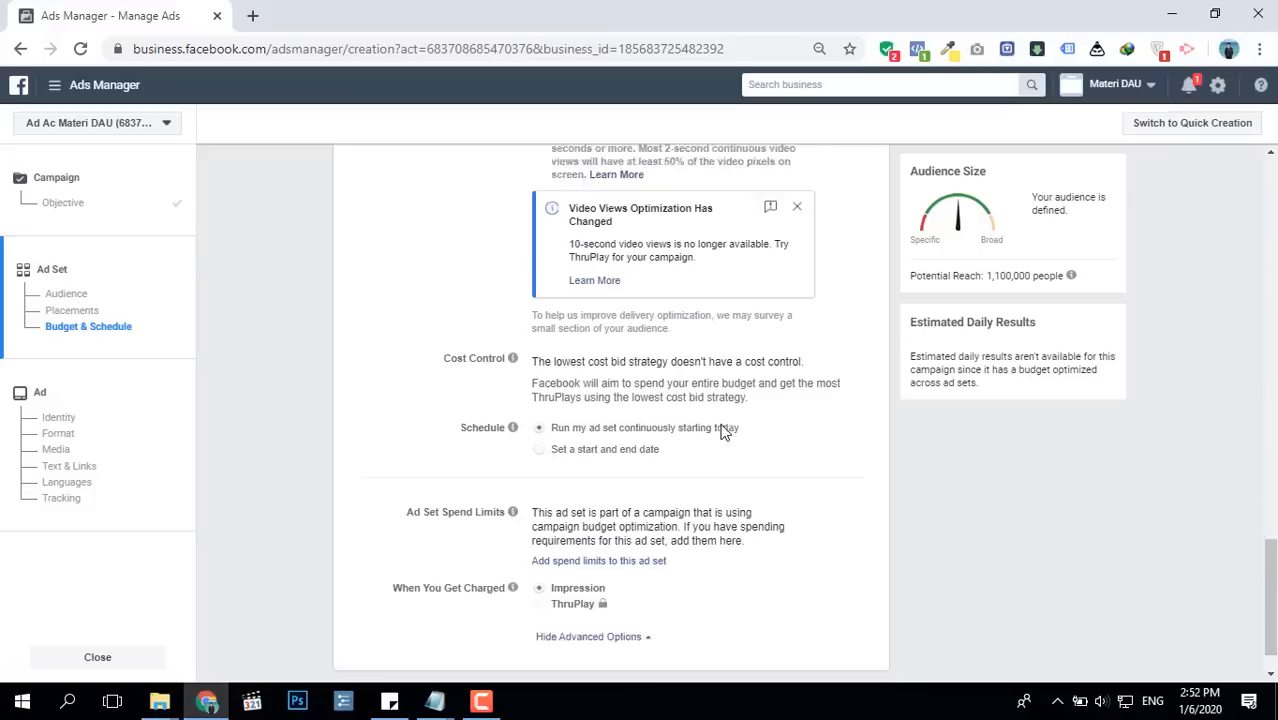
{"action": "scroll", "coordinate": [724, 432], "scroll_direction": "up", "scroll_amount": 8}
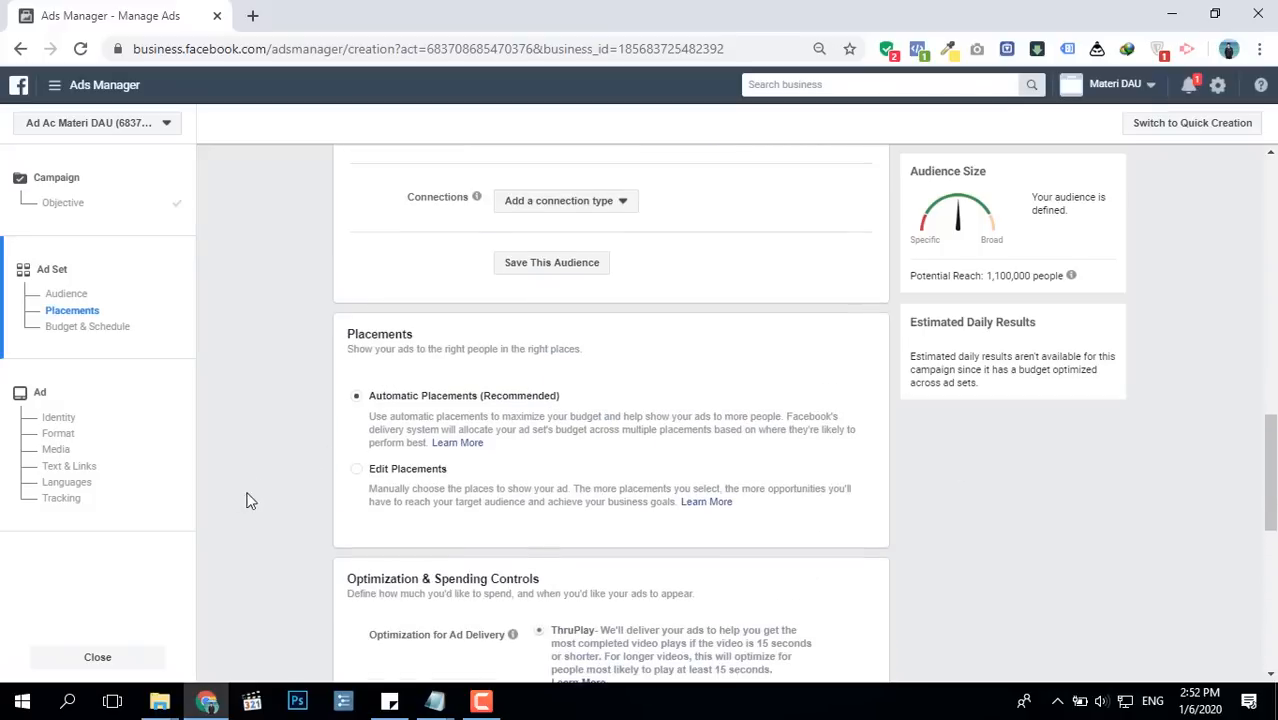
- Switch the ad set from automatic placements to manually edited placements
{"action": "scroll", "coordinate": [269, 493], "scroll_direction": "down", "scroll_amount": 1}
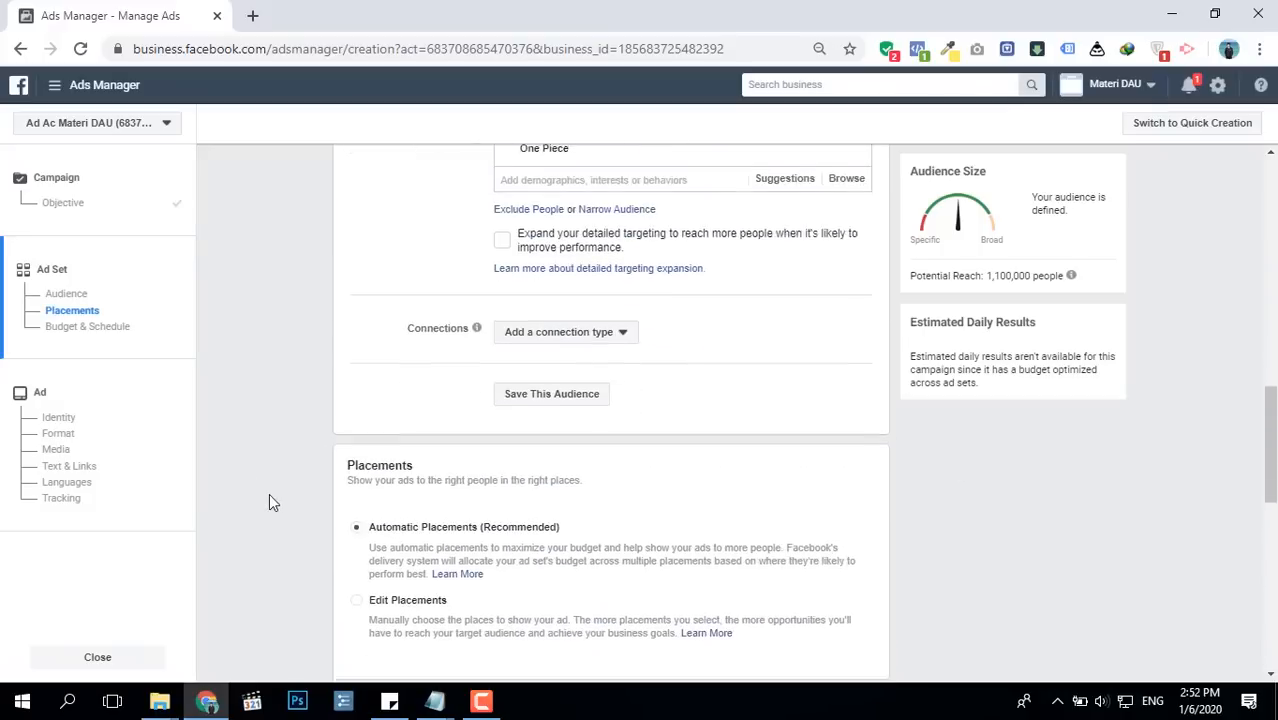
{"action": "left_click", "coordinate": [409, 596]}
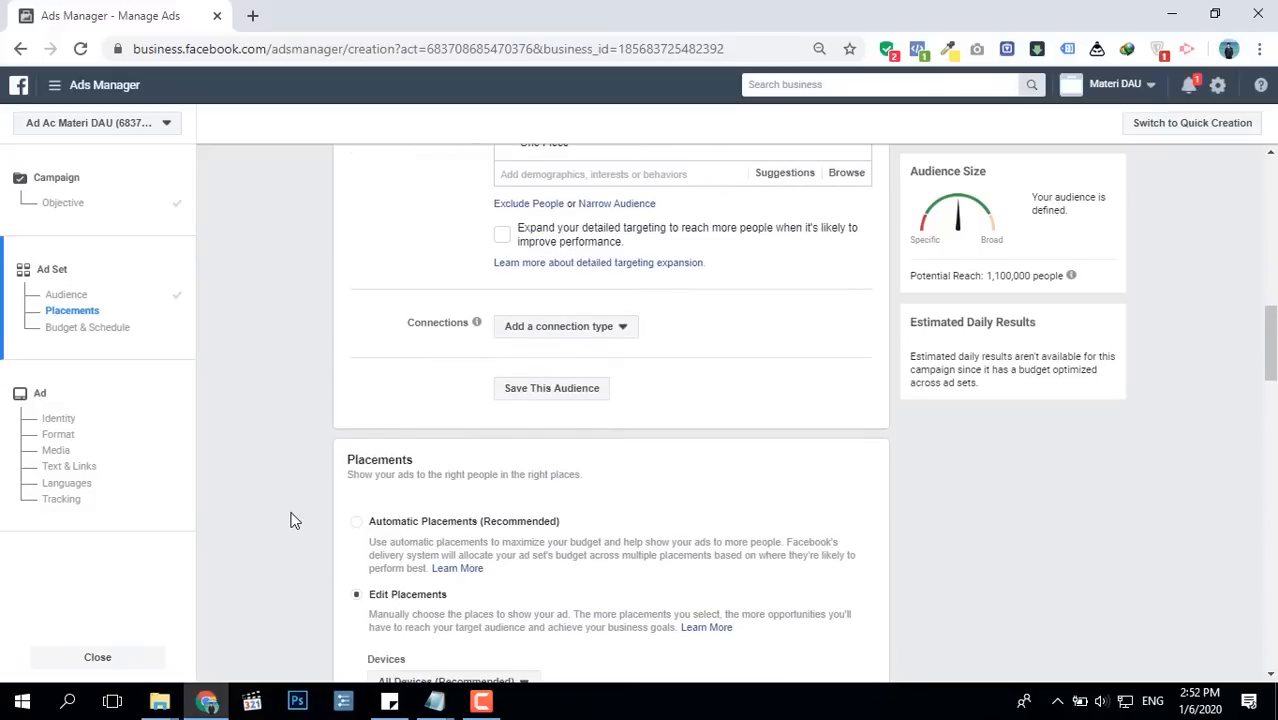
{"action": "scroll", "coordinate": [294, 520], "scroll_direction": "down", "scroll_amount": 2}
{"action": "scroll", "coordinate": [294, 520], "scroll_direction": "down", "scroll_amount": 1}
{"action": "scroll", "coordinate": [294, 520], "scroll_direction": "down", "scroll_amount": 1}
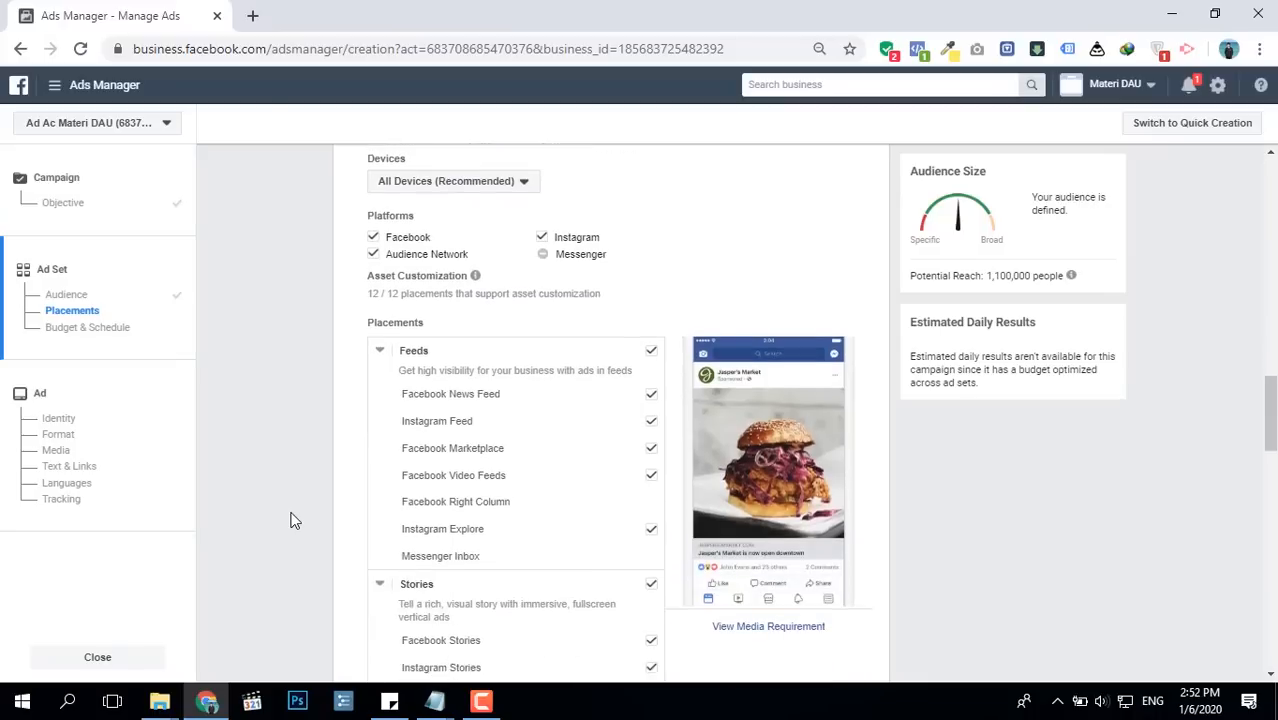
{"action": "scroll", "coordinate": [294, 520], "scroll_direction": "up", "scroll_amount": 1}
{"action": "scroll", "coordinate": [290, 520], "scroll_direction": "up", "scroll_amount": 1}
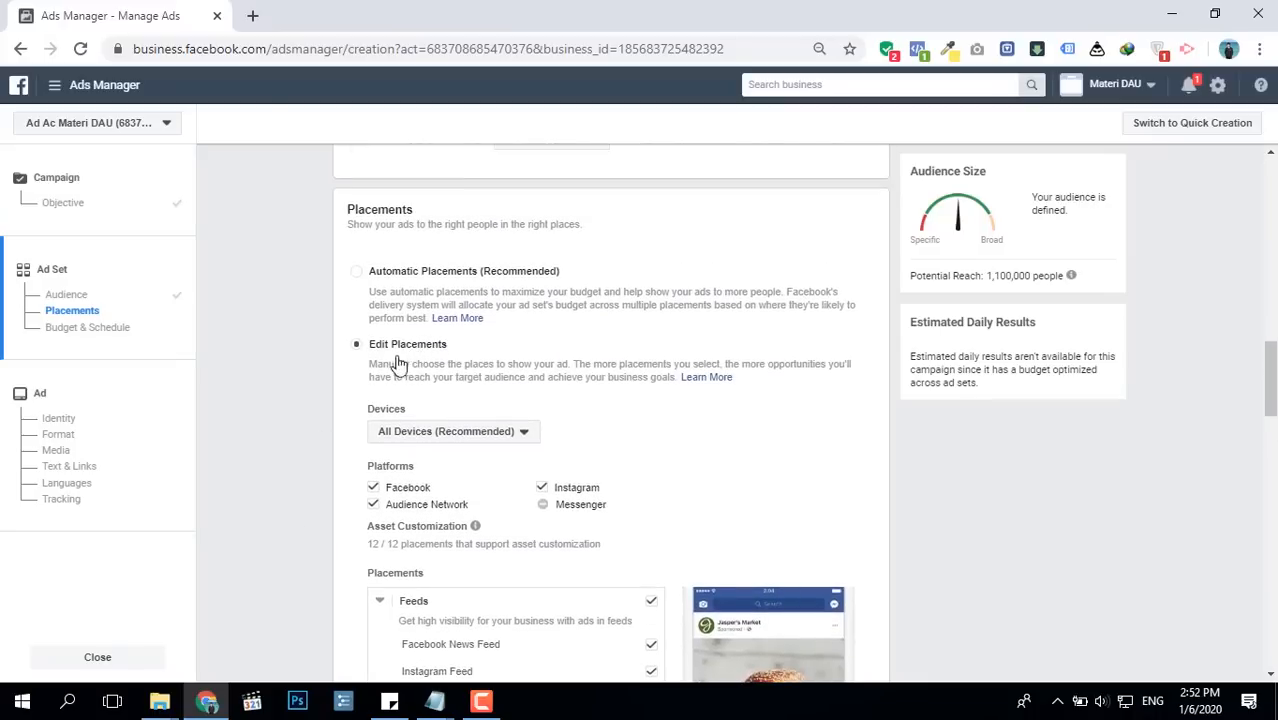
- Exclude all Apps and Sites placements and the In-Article placement from the ad set
{"action": "scroll", "coordinate": [272, 474], "scroll_direction": "down", "scroll_amount": 3}
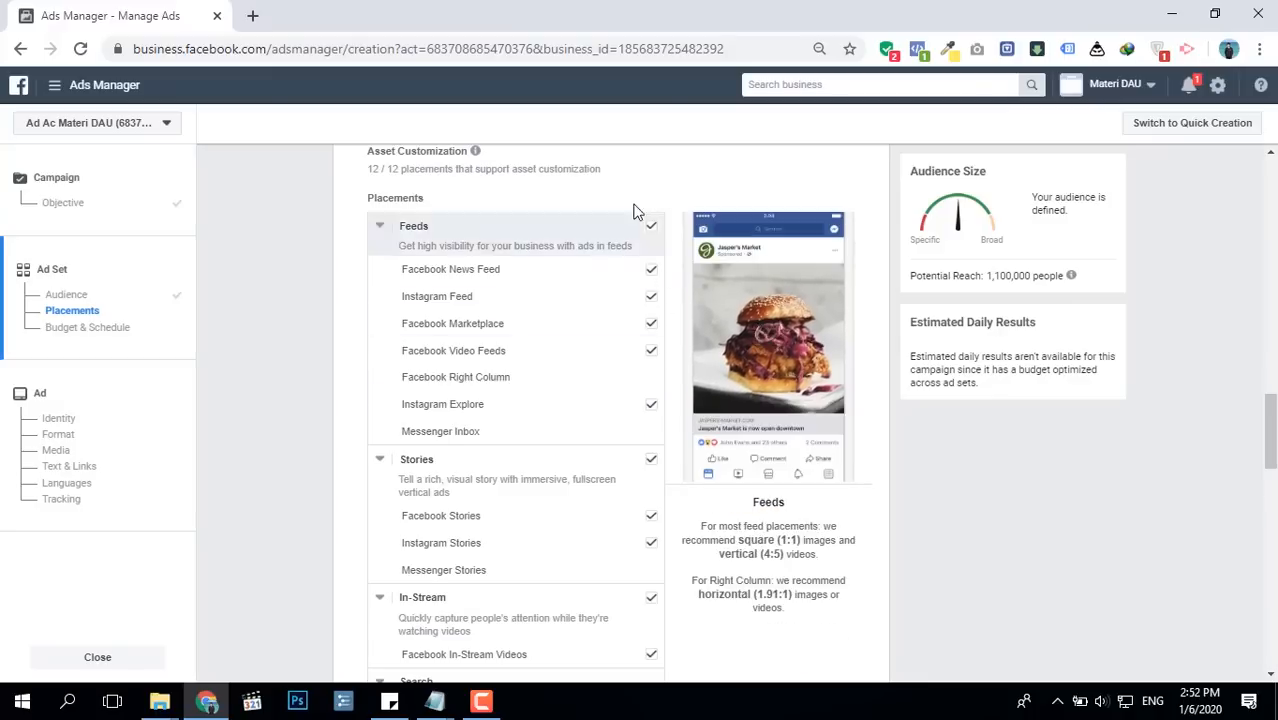
{"action": "scroll", "coordinate": [642, 462], "scroll_direction": "down", "scroll_amount": 4}
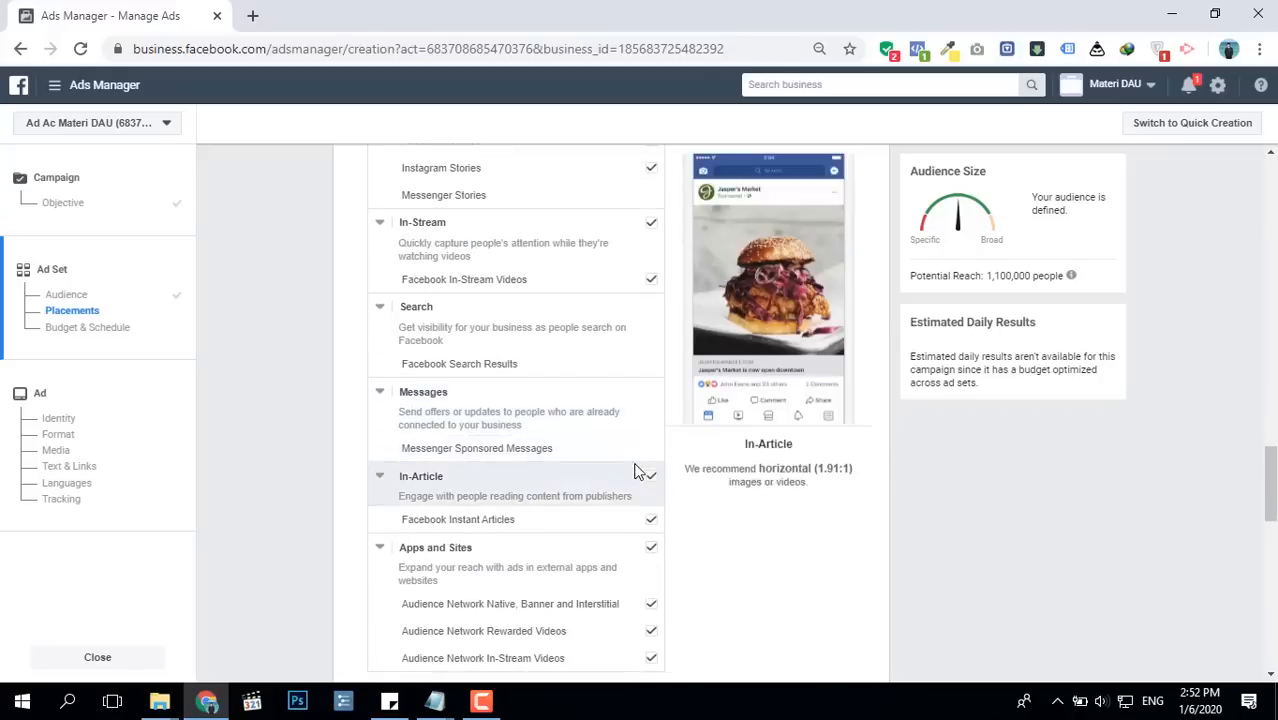
{"action": "scroll", "coordinate": [640, 470], "scroll_direction": "down", "scroll_amount": 1}
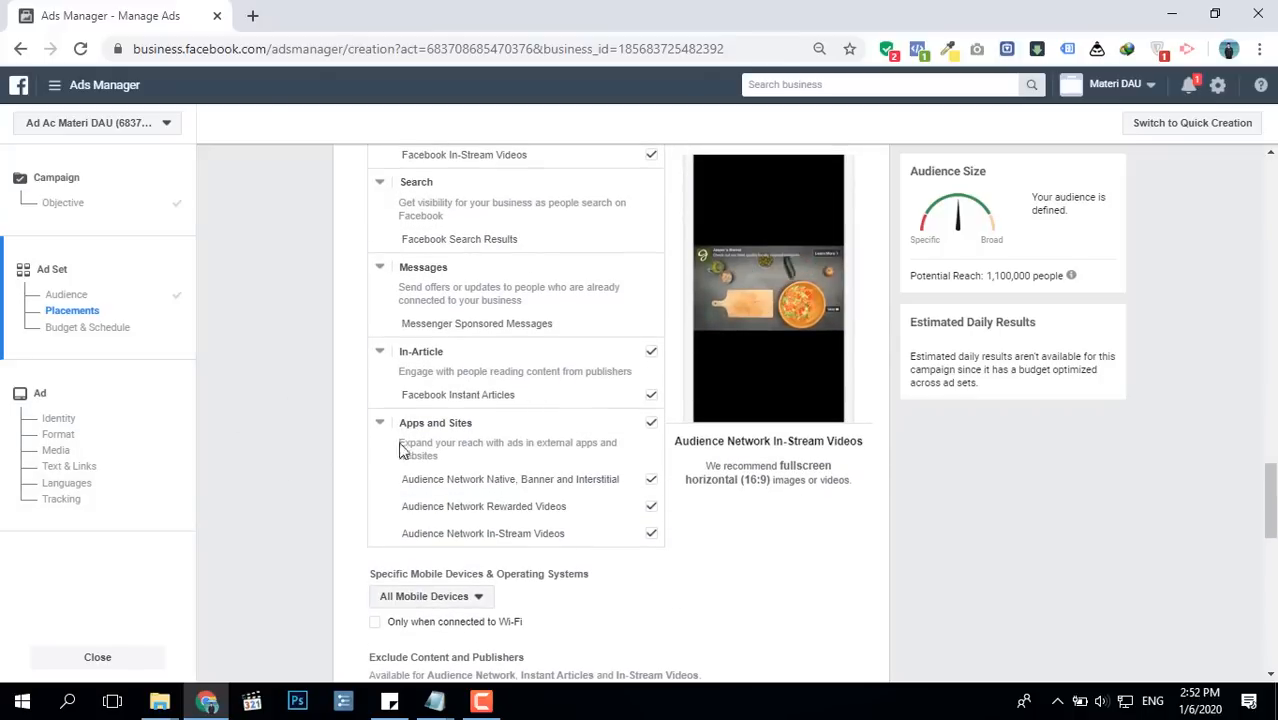
{"action": "left_click", "coordinate": [651, 423]}
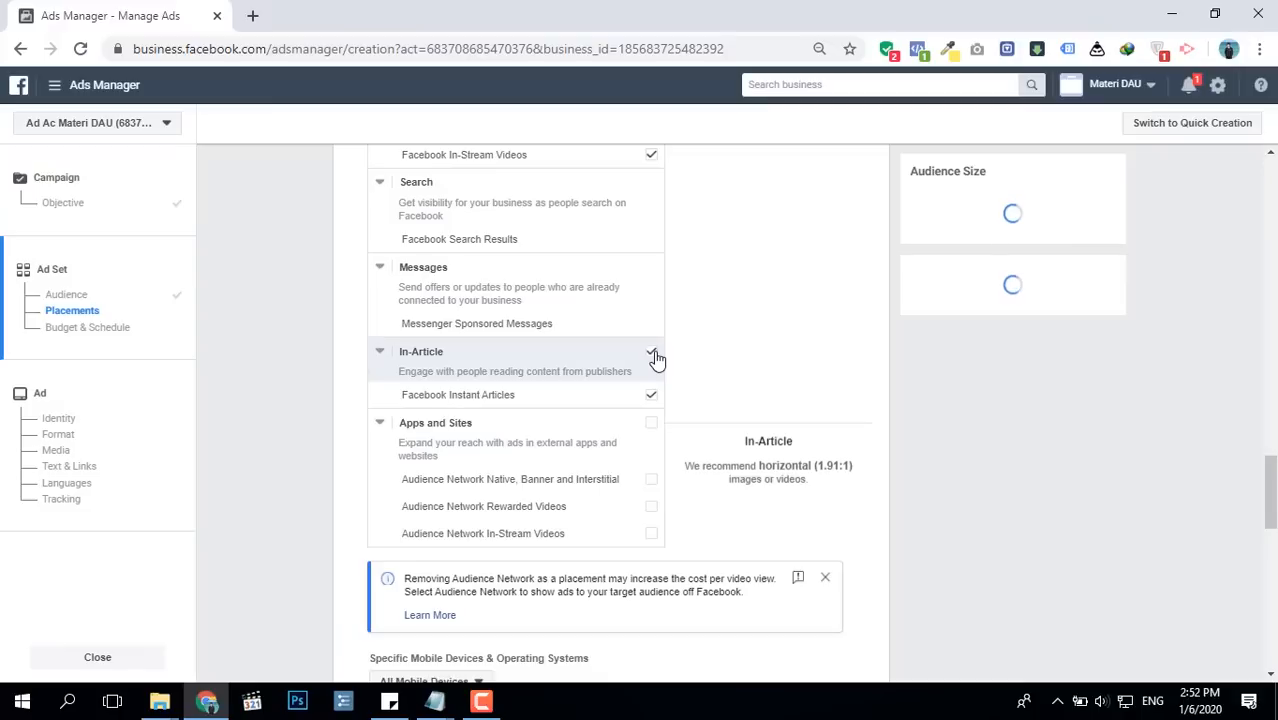
{"action": "left_click", "coordinate": [651, 352]}
- Exclude the In-Stream and Facebook Stories placements from the ad set, keeping Instagram Stories selected
{"action": "scroll", "coordinate": [307, 426], "scroll_direction": "up", "scroll_amount": 2}
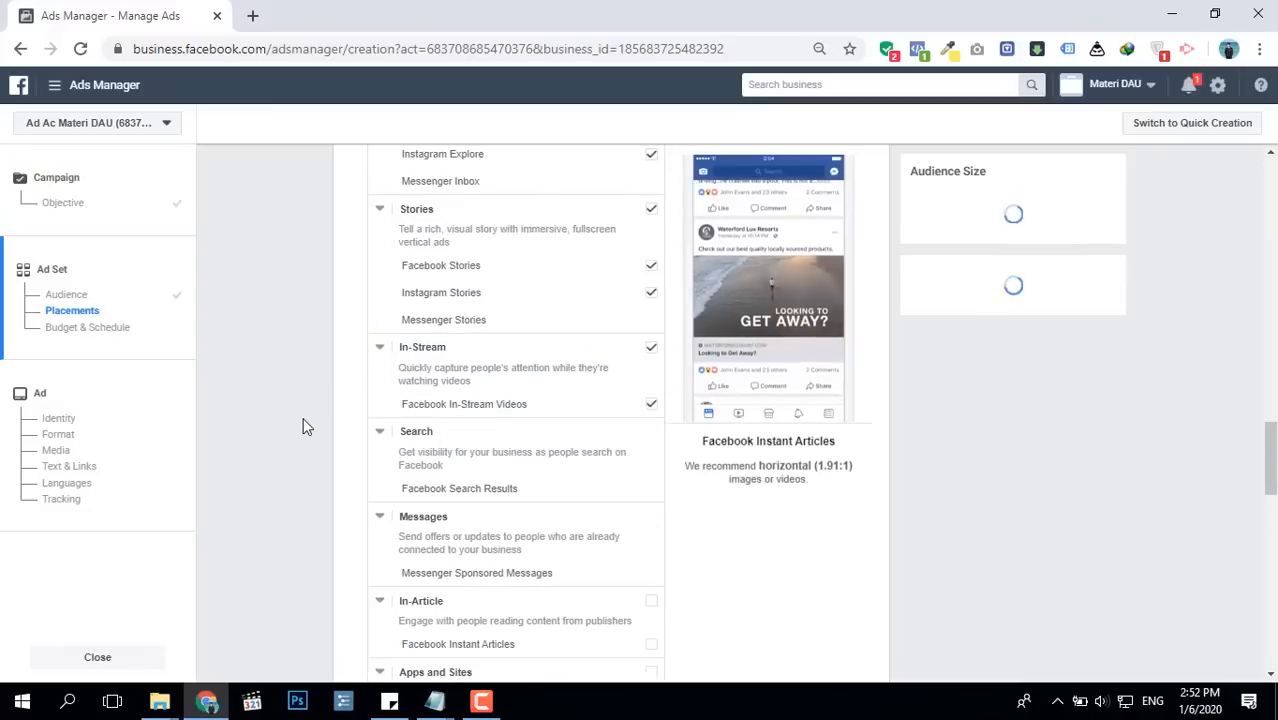
{"action": "scroll", "coordinate": [310, 425], "scroll_direction": "up", "scroll_amount": 1}
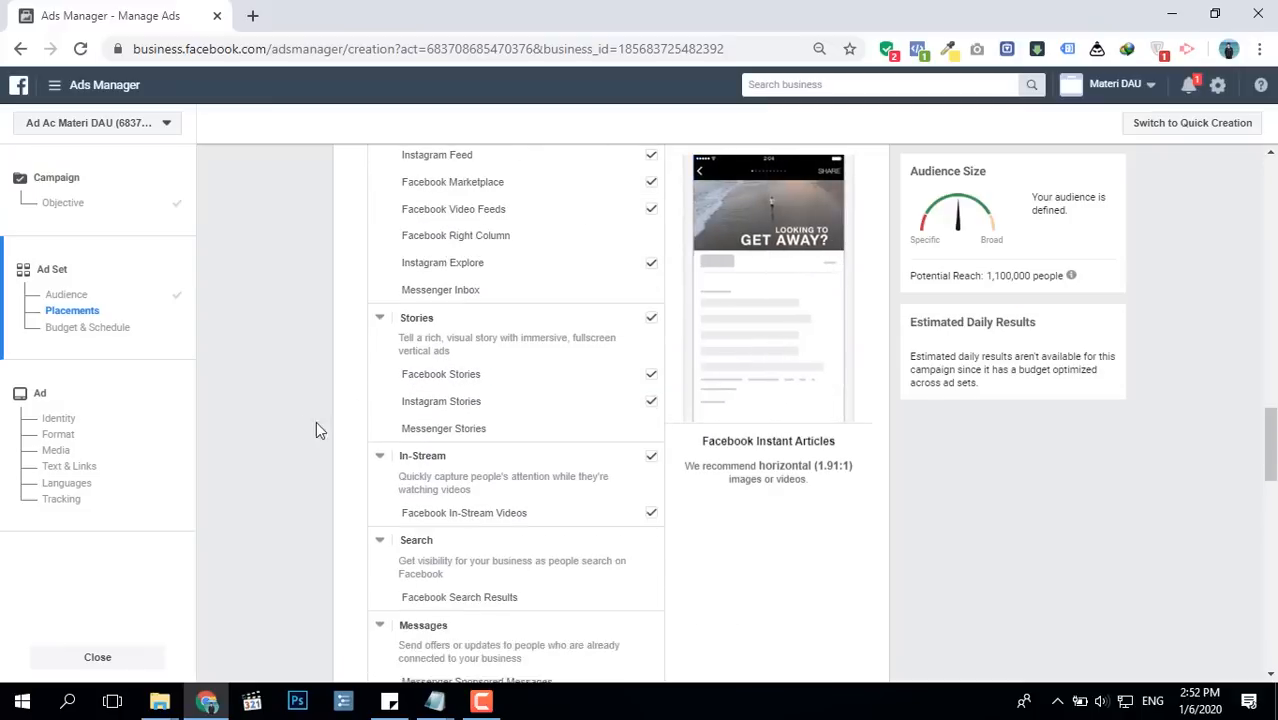
{"action": "left_click", "coordinate": [652, 475]}
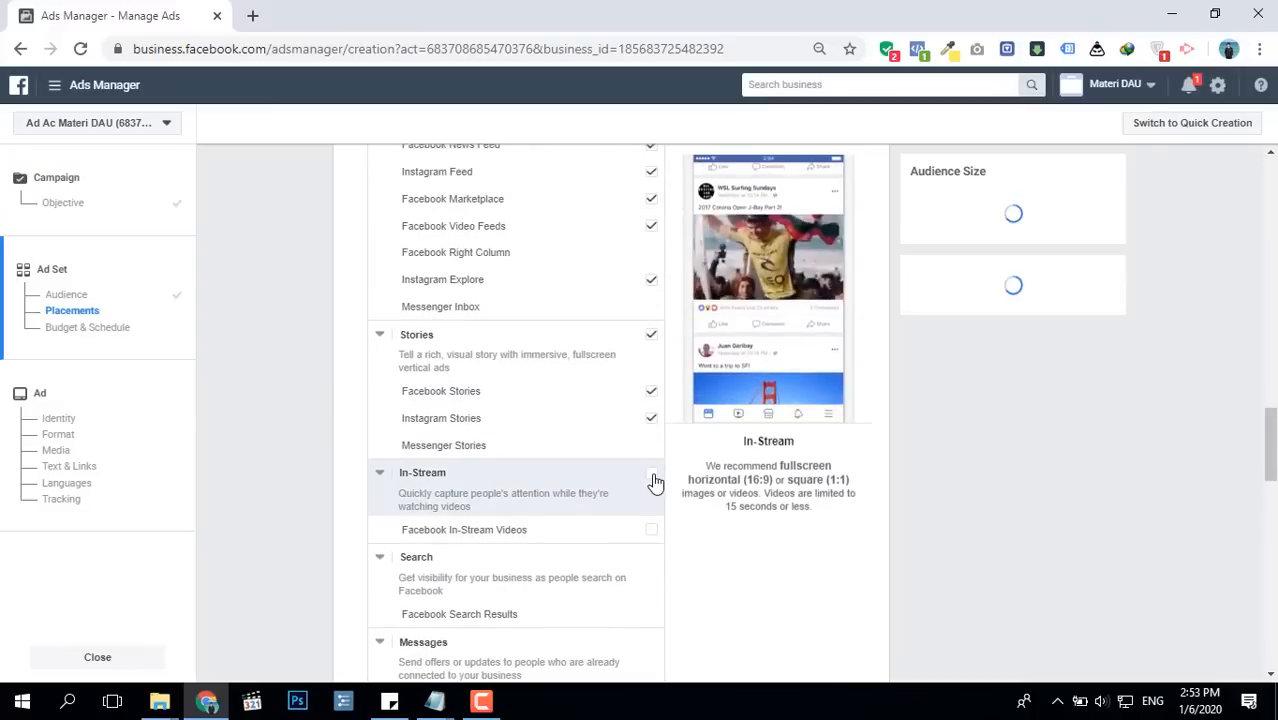
{"action": "left_click", "coordinate": [651, 391]}
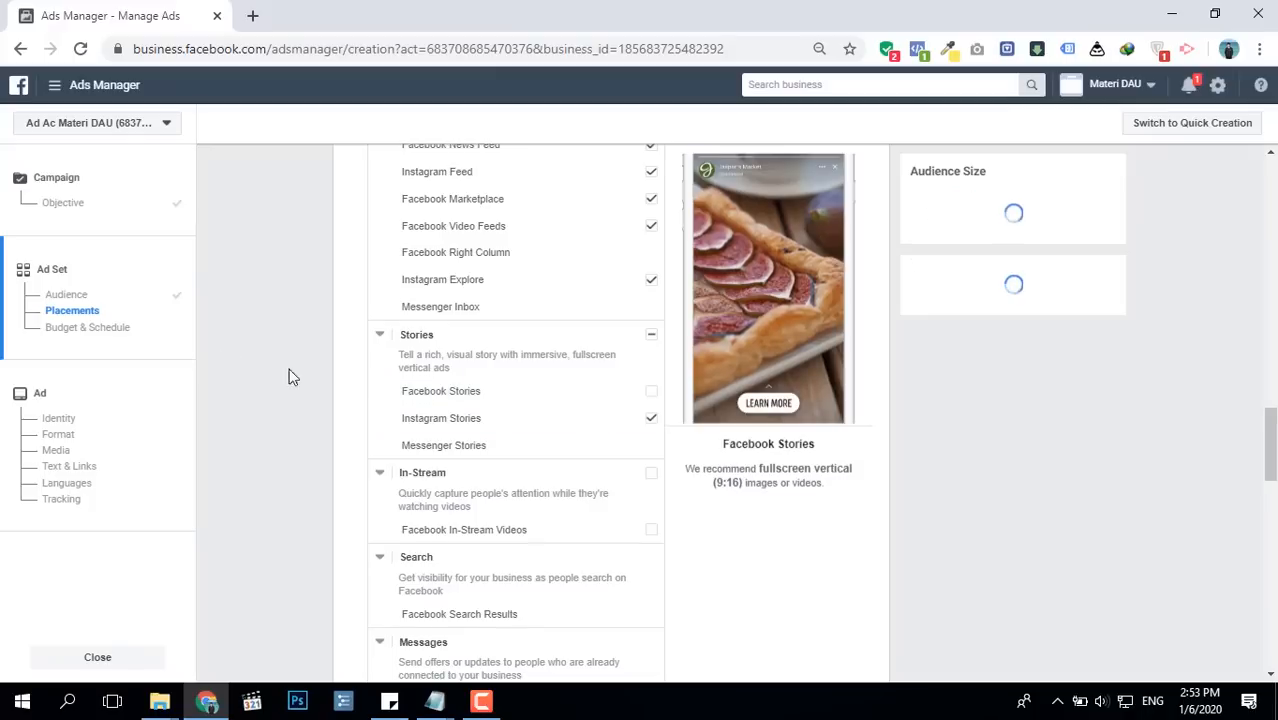
- Exclude Facebook Marketplace, Facebook Video Feeds and Instagram Explore from the Feeds placements
{"action": "scroll", "coordinate": [300, 387], "scroll_direction": "up", "scroll_amount": 1}
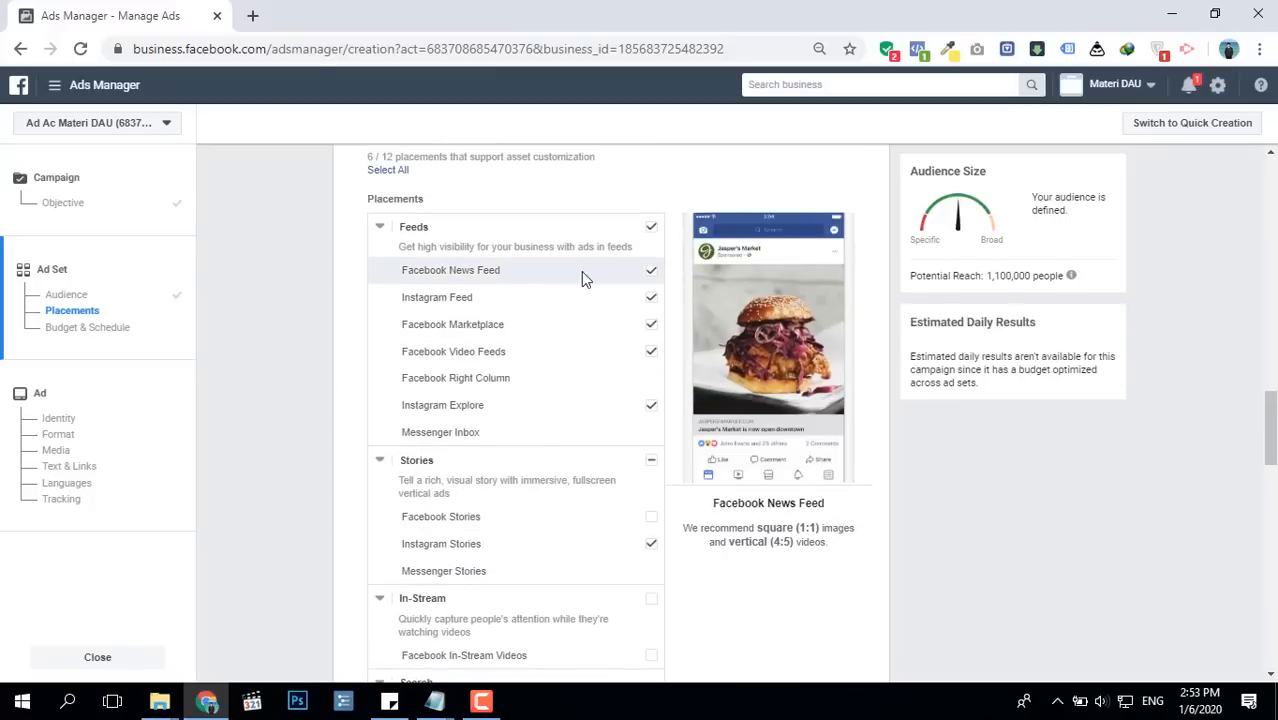
{"action": "left_click", "coordinate": [651, 325]}
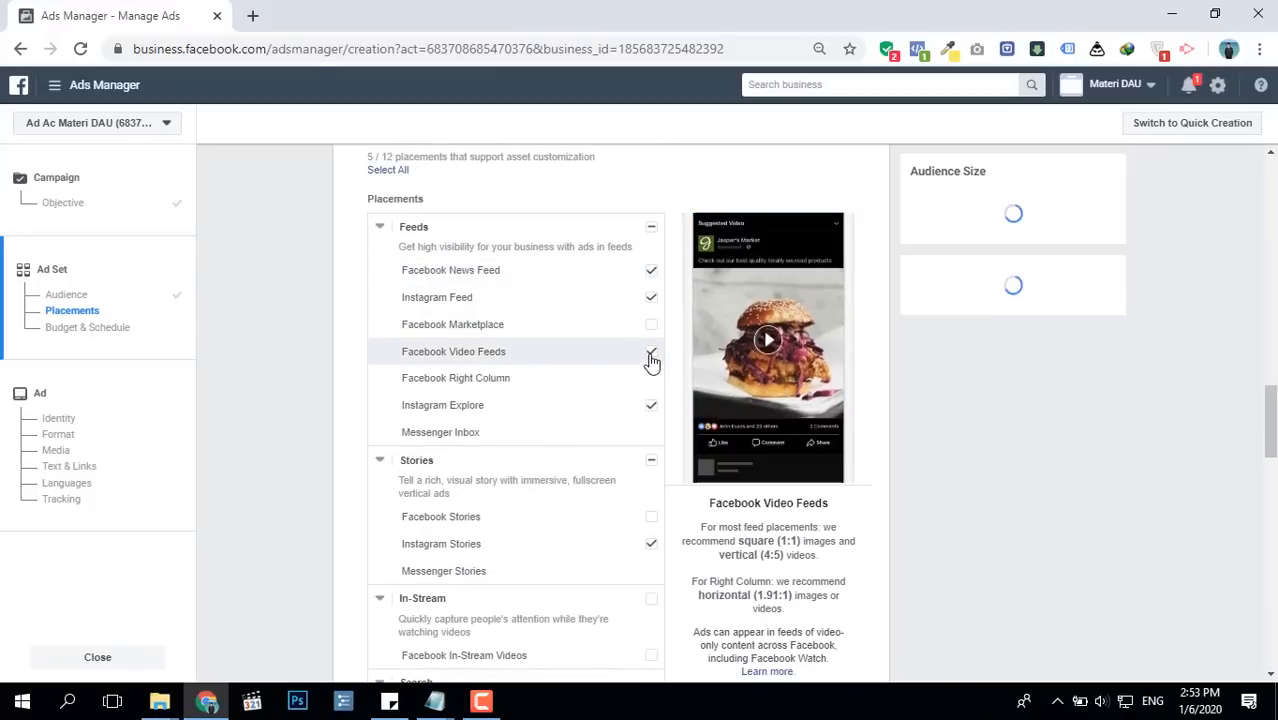
{"action": "left_click", "coordinate": [651, 355]}
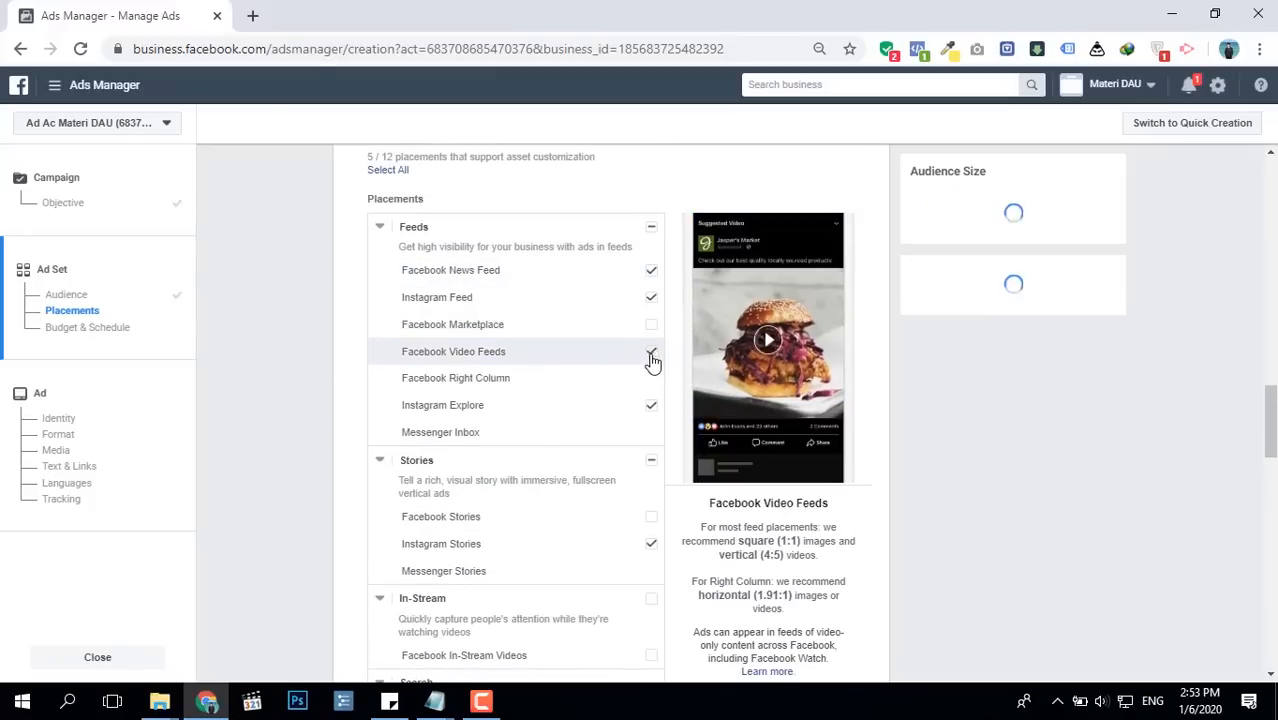
{"action": "left_click", "coordinate": [651, 410]}
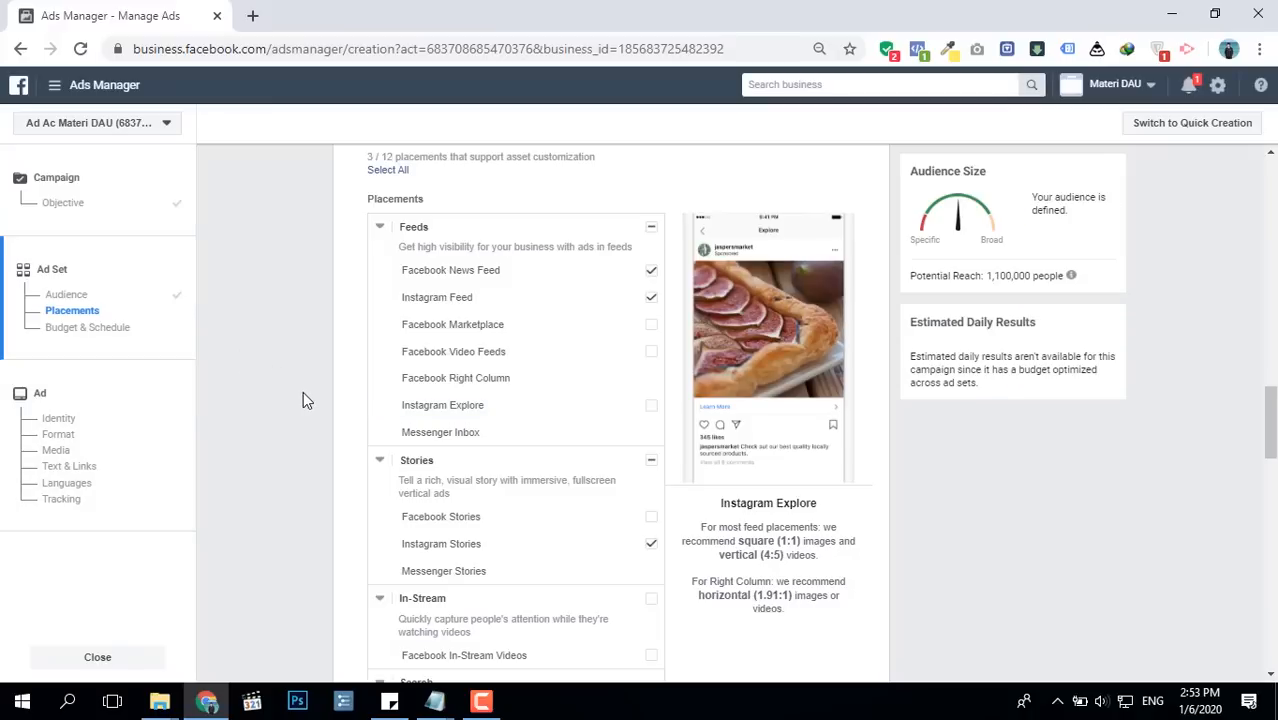
{"action": "scroll", "coordinate": [317, 375], "scroll_direction": "down", "scroll_amount": 1}
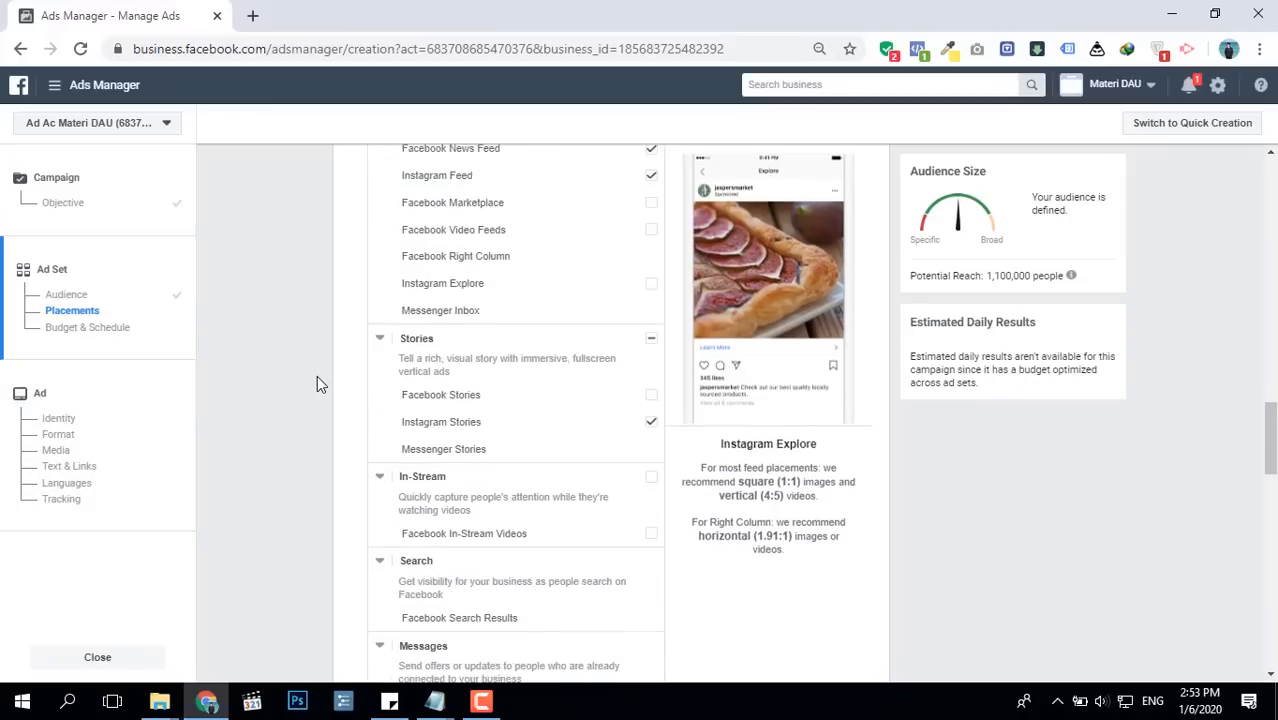
{"action": "scroll", "coordinate": [317, 375], "scroll_direction": "up", "scroll_amount": 1}
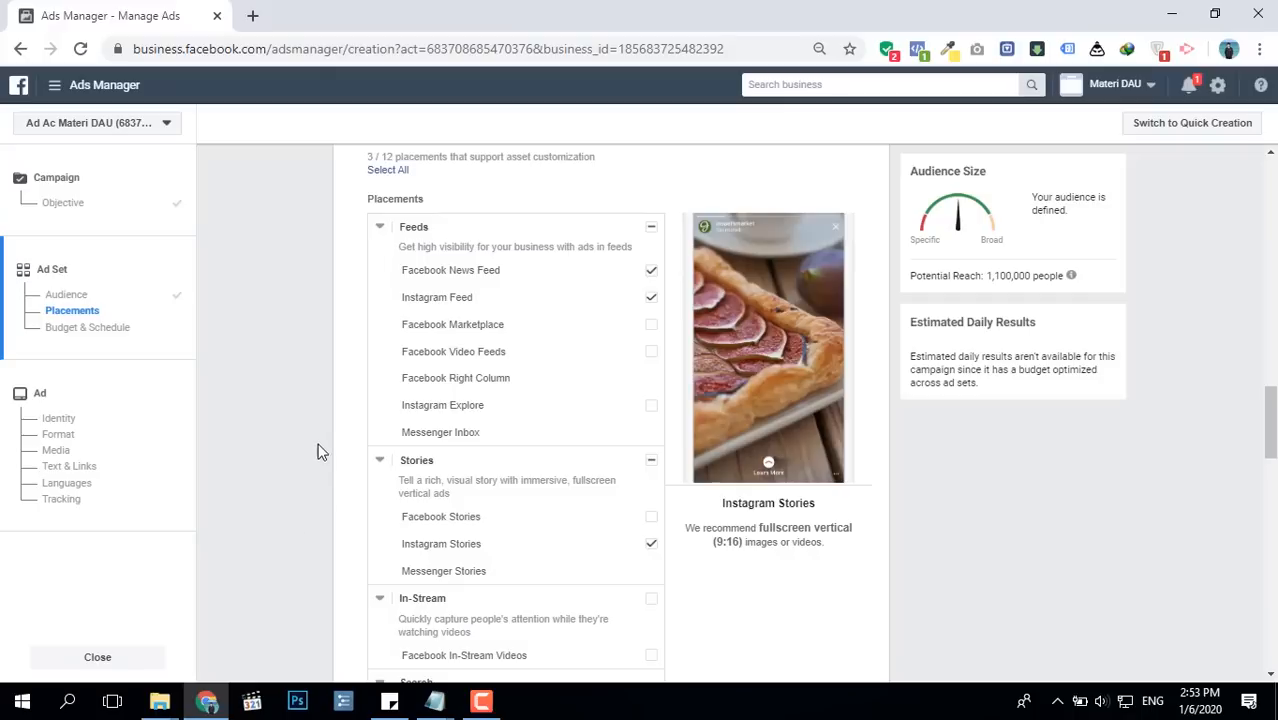
- Include Facebook Marketplace in the ad set's Feeds placements again
{"action": "left_click", "coordinate": [650, 333]}
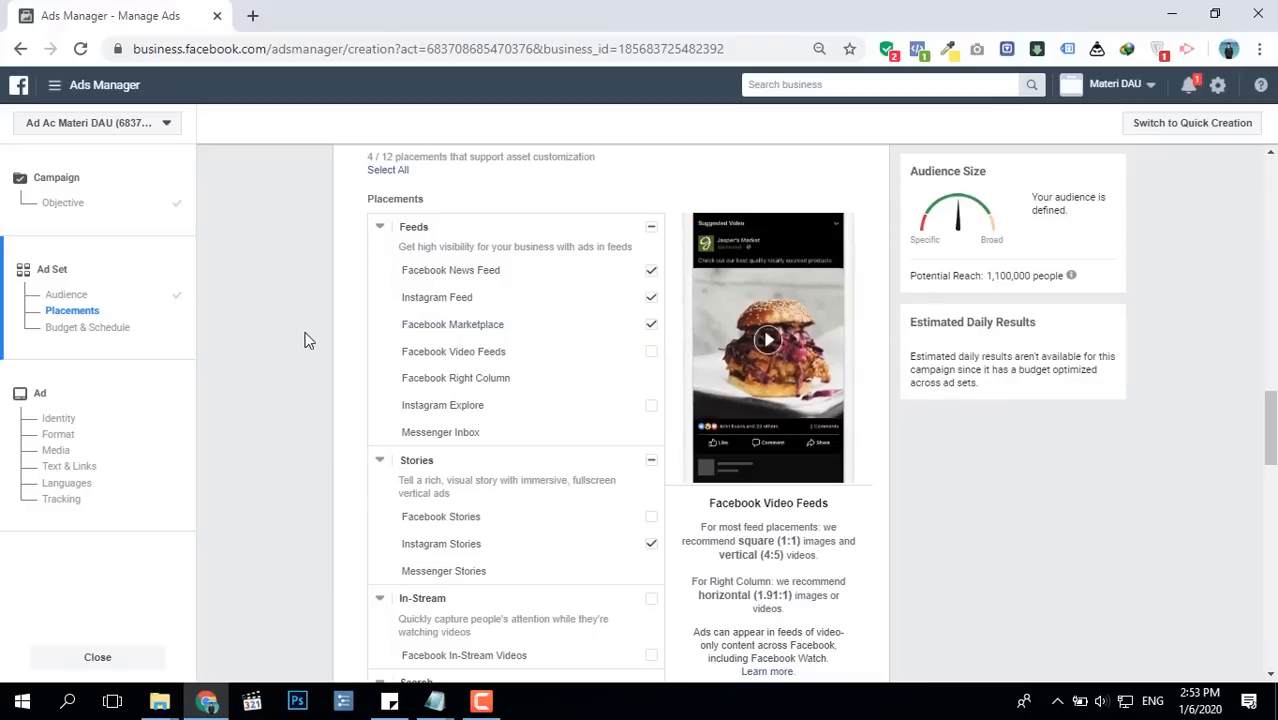
- Review the ad set's audience locations, age, gender and detailed targeting, its selected placements, and the optimization and schedule settings
{"action": "scroll", "coordinate": [308, 340], "scroll_direction": "down", "scroll_amount": 10}
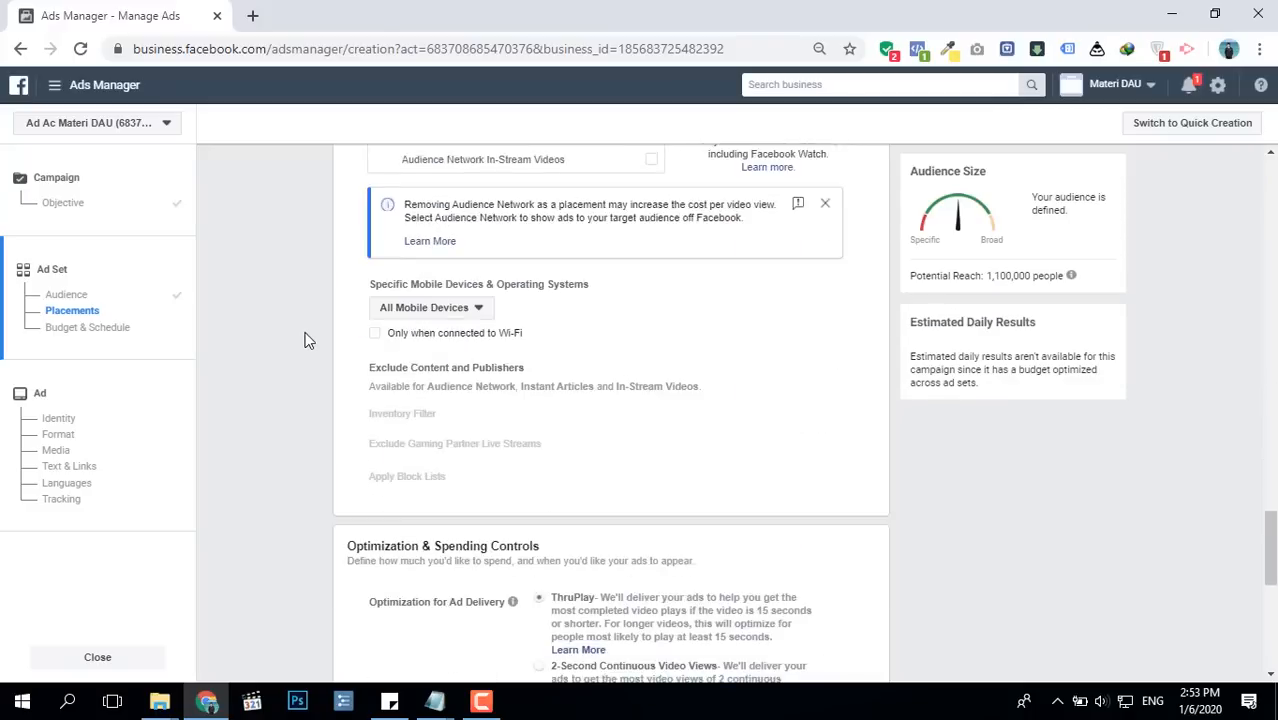
{"action": "scroll", "coordinate": [308, 340], "scroll_direction": "up", "scroll_amount": 10}
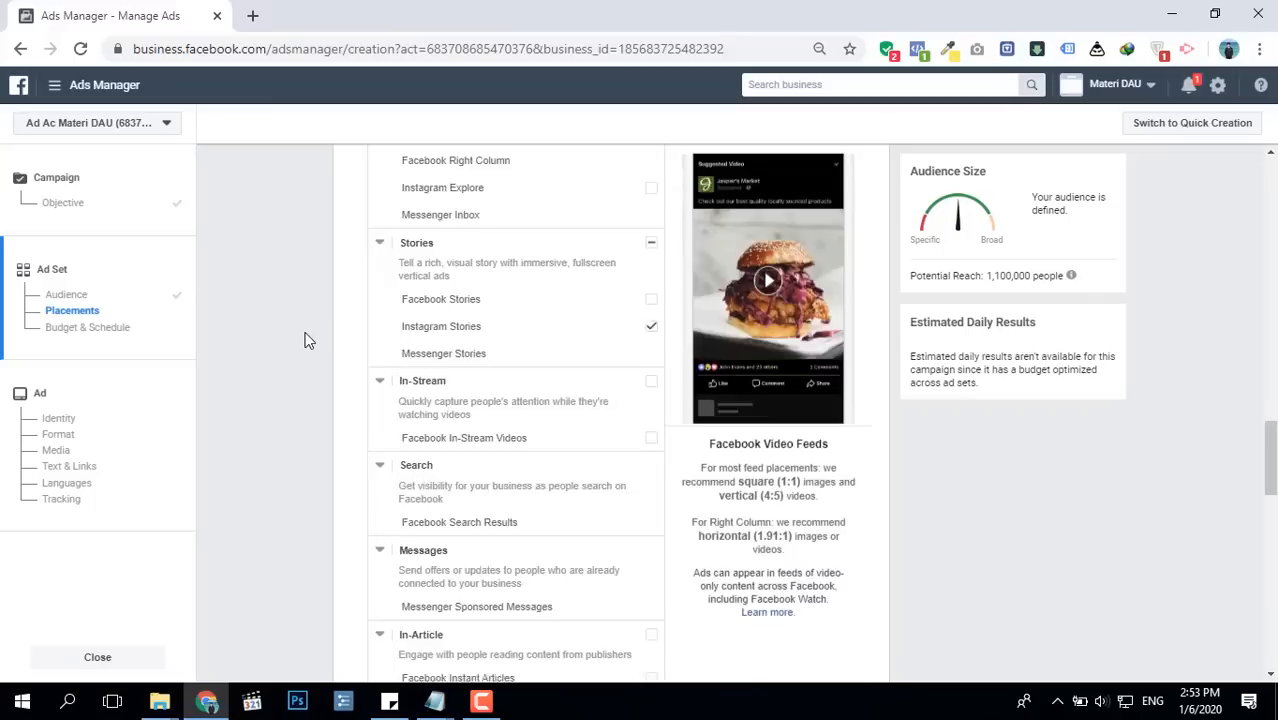
{"action": "scroll", "coordinate": [308, 340], "scroll_direction": "up", "scroll_amount": 8}
{"action": "scroll", "coordinate": [308, 340], "scroll_direction": "down", "scroll_amount": 7}
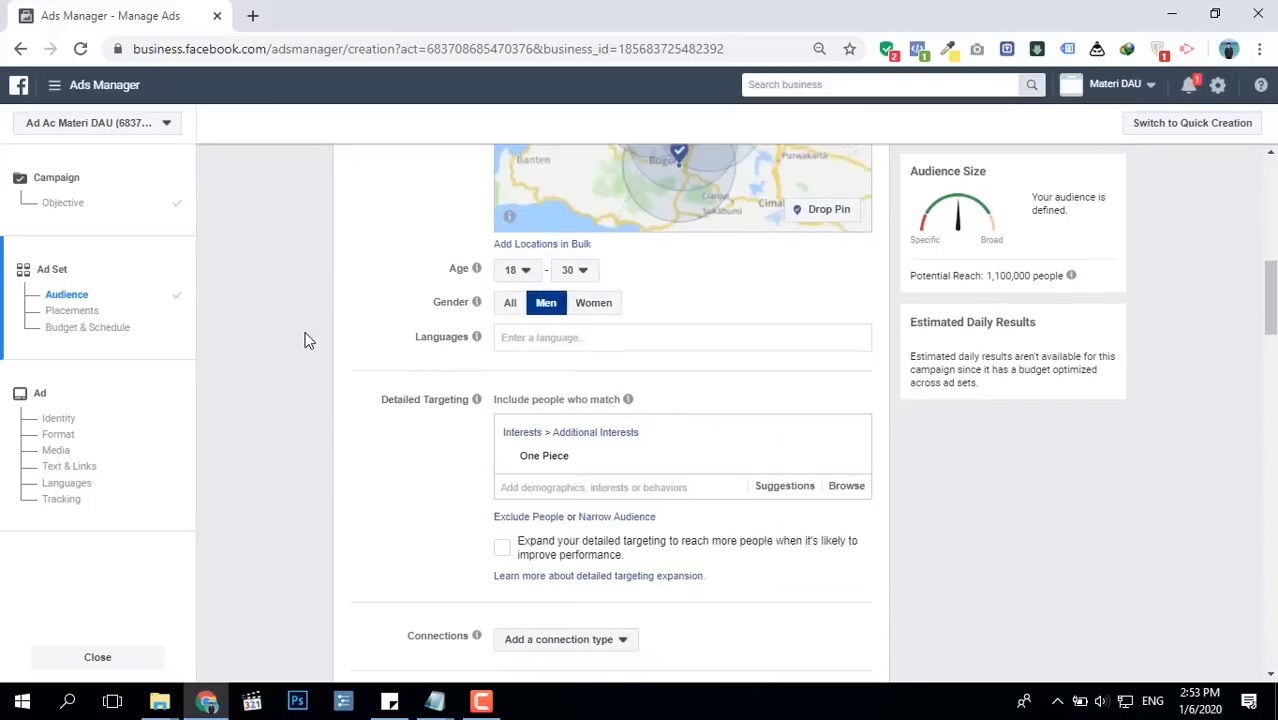
{"action": "scroll", "coordinate": [308, 340], "scroll_direction": "down", "scroll_amount": 1}
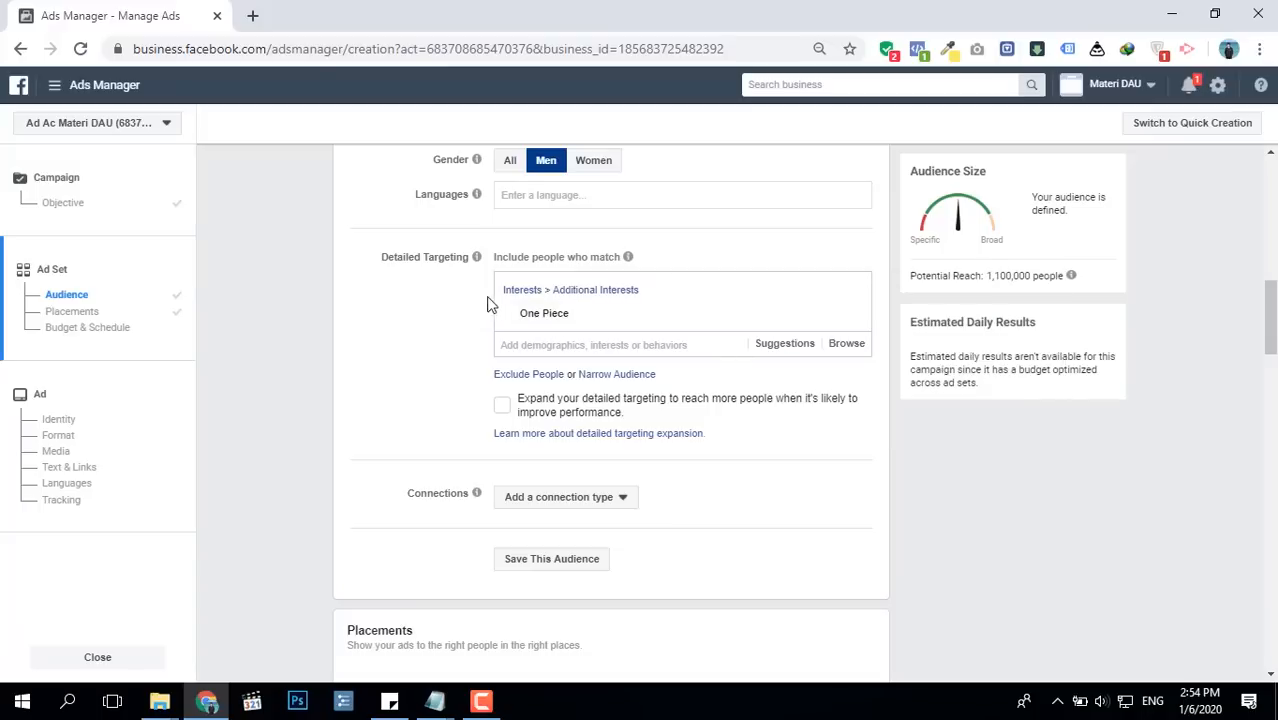
{"action": "scroll", "coordinate": [342, 420], "scroll_direction": "up", "scroll_amount": 1}
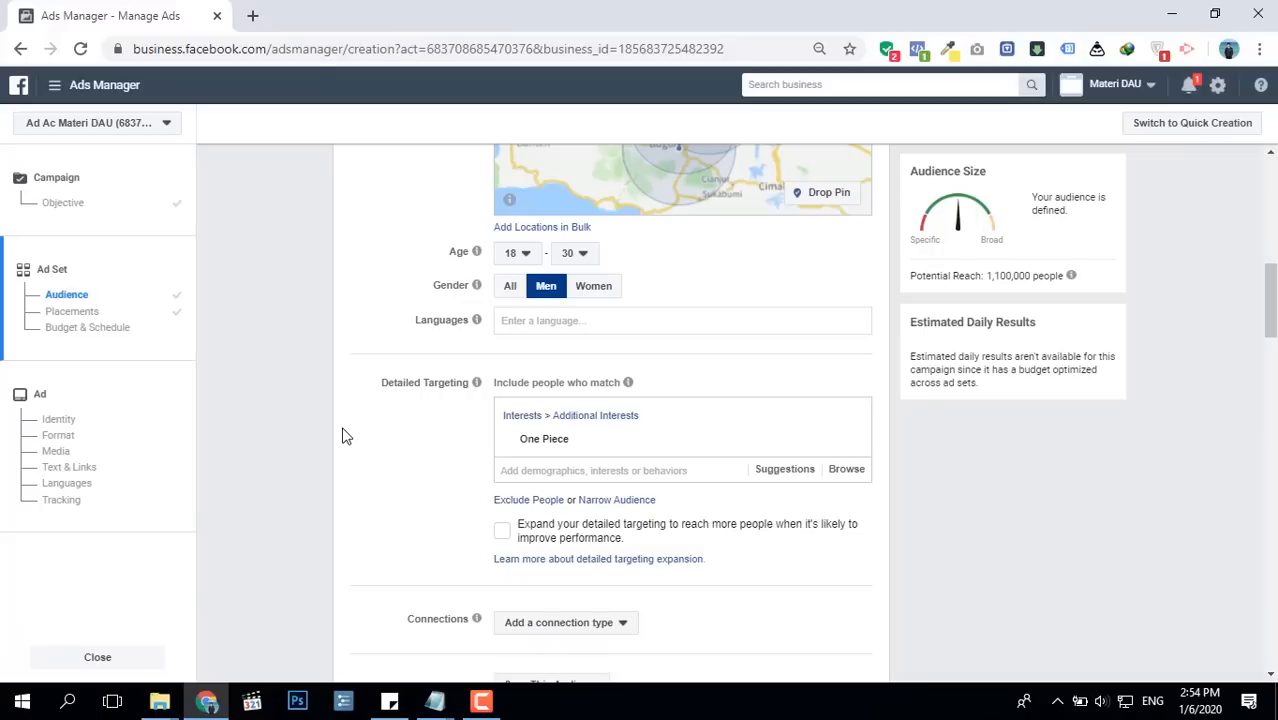
{"action": "scroll", "coordinate": [342, 436], "scroll_direction": "up", "scroll_amount": 5}
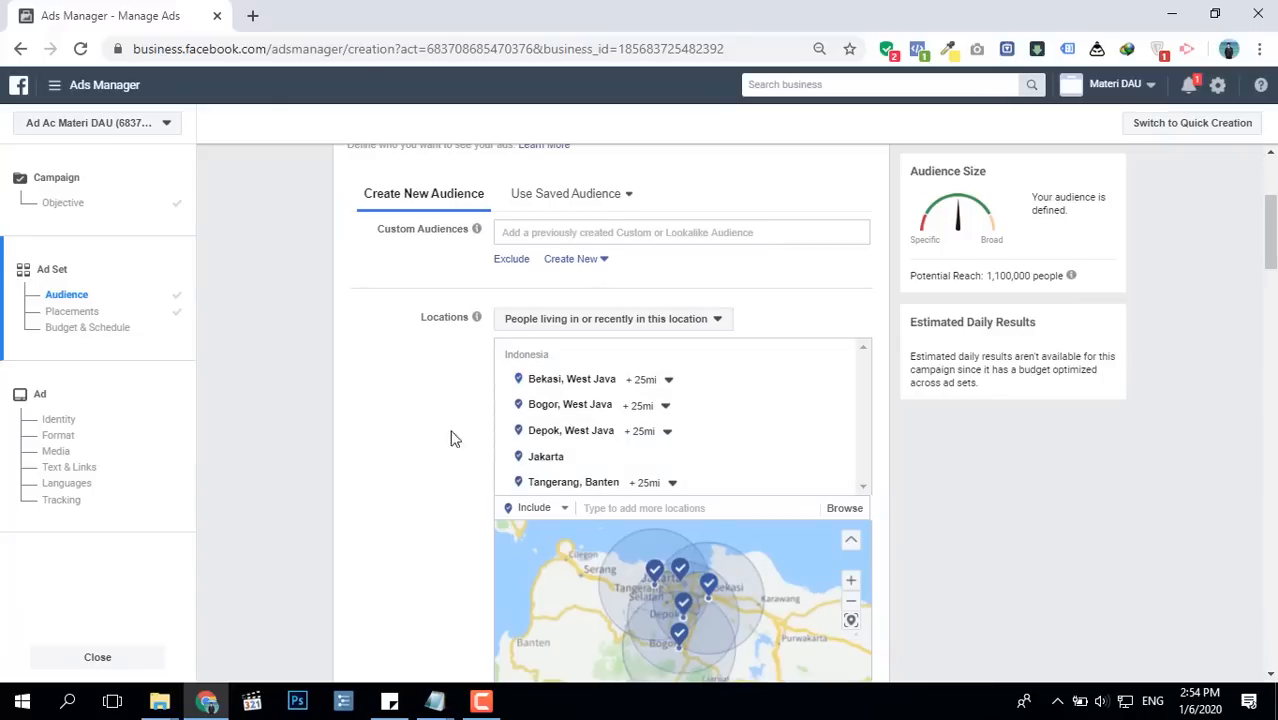
{"action": "scroll", "coordinate": [356, 440], "scroll_direction": "down", "scroll_amount": 4}
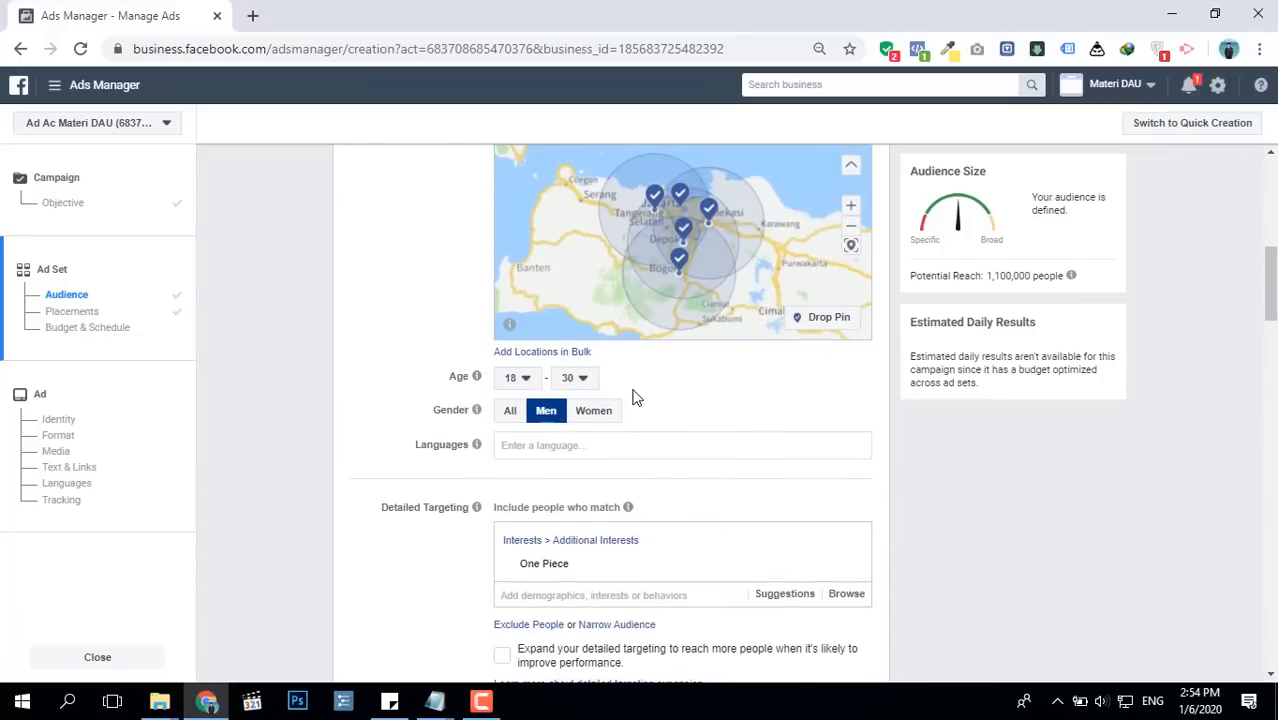
{"action": "scroll", "coordinate": [405, 477], "scroll_direction": "down", "scroll_amount": 3}
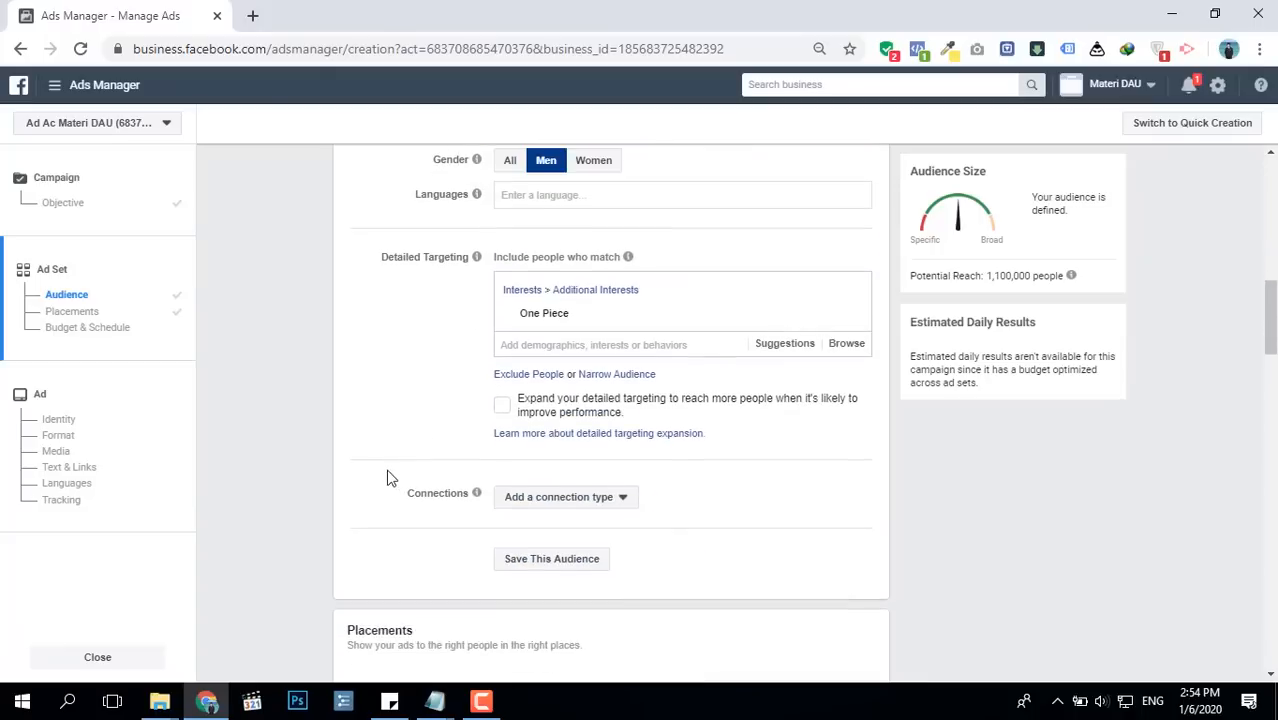
{"action": "scroll", "coordinate": [305, 450], "scroll_direction": "down", "scroll_amount": 6}
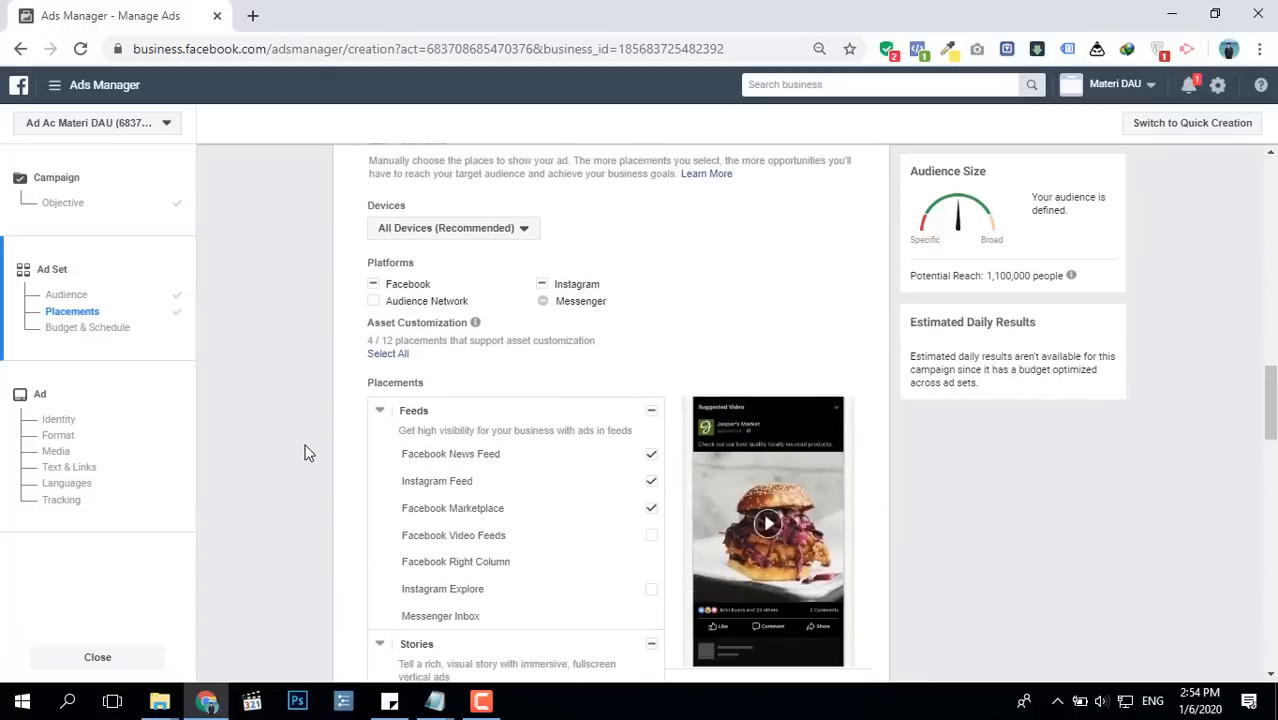
{"action": "scroll", "coordinate": [305, 450], "scroll_direction": "down", "scroll_amount": 2}
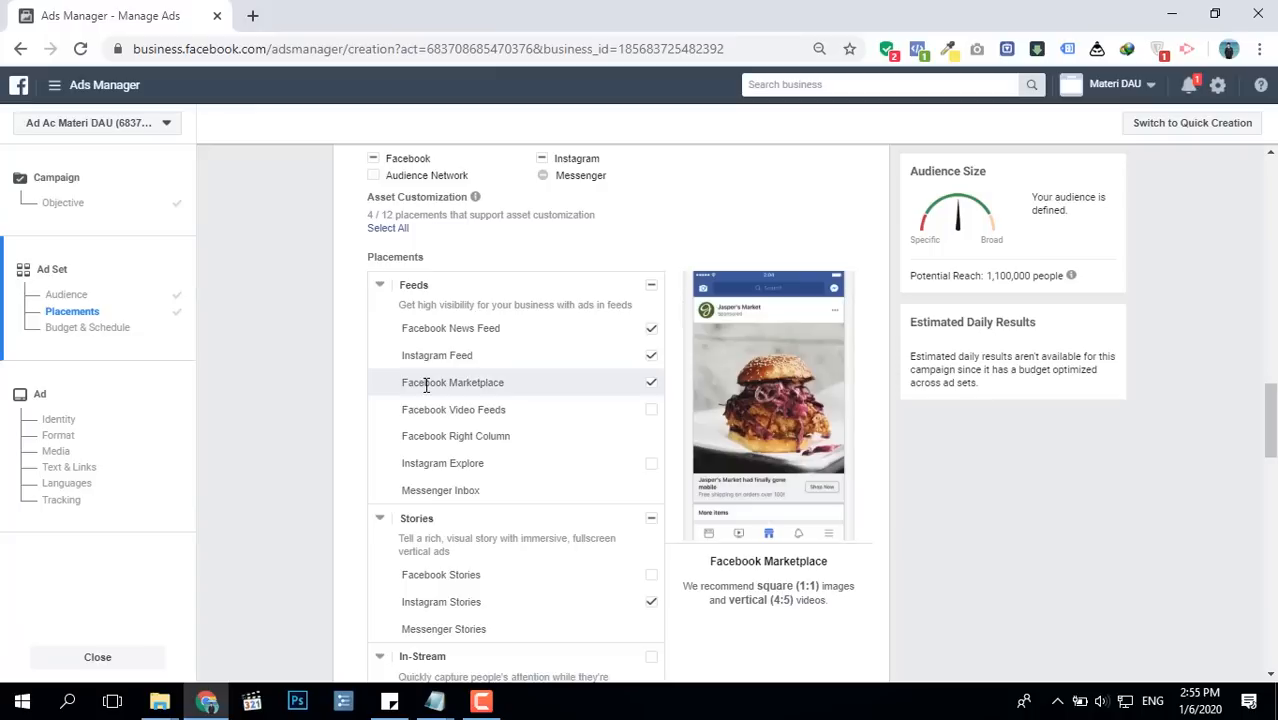
{"action": "scroll", "coordinate": [342, 440], "scroll_direction": "down", "scroll_amount": 6}
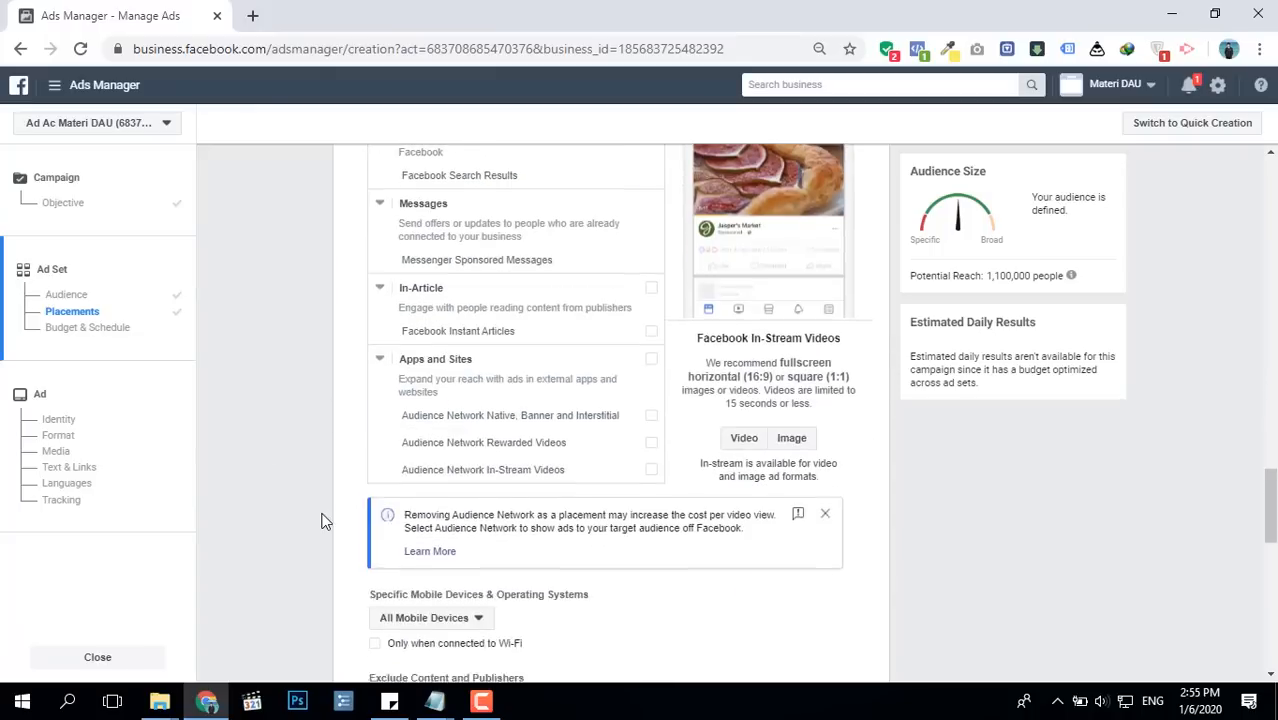
{"action": "scroll", "coordinate": [322, 520], "scroll_direction": "down", "scroll_amount": 12}
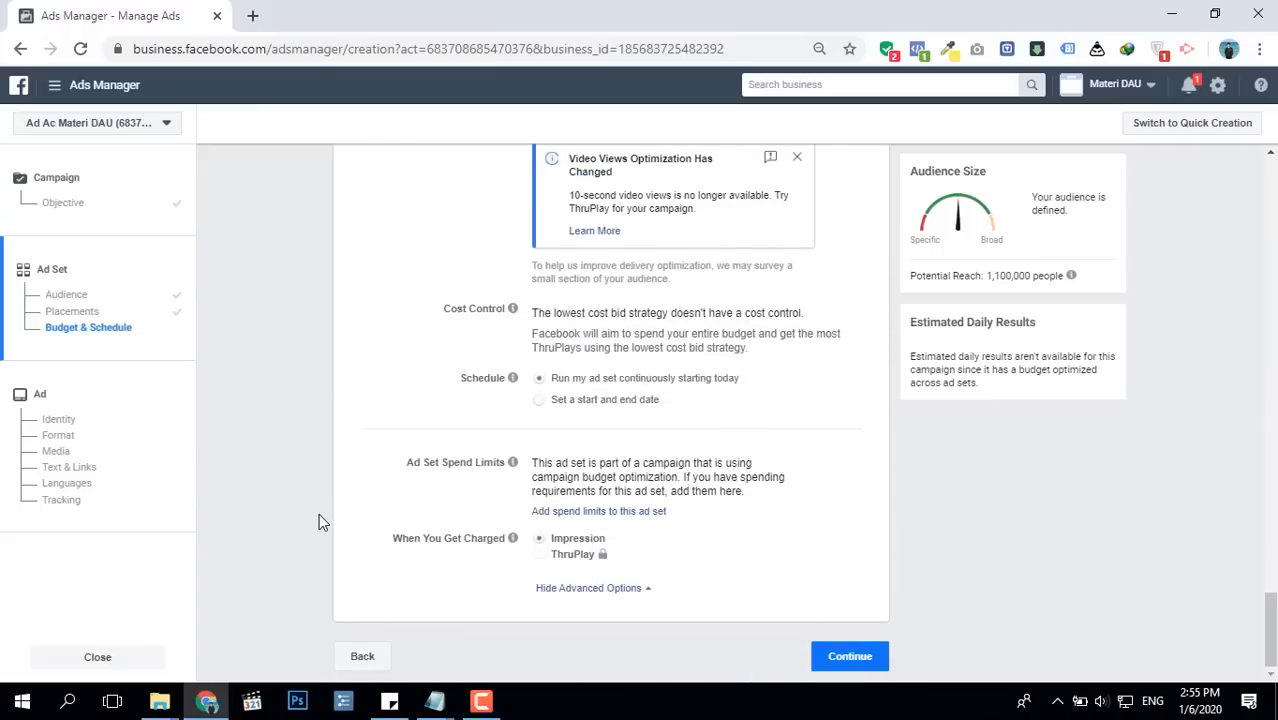